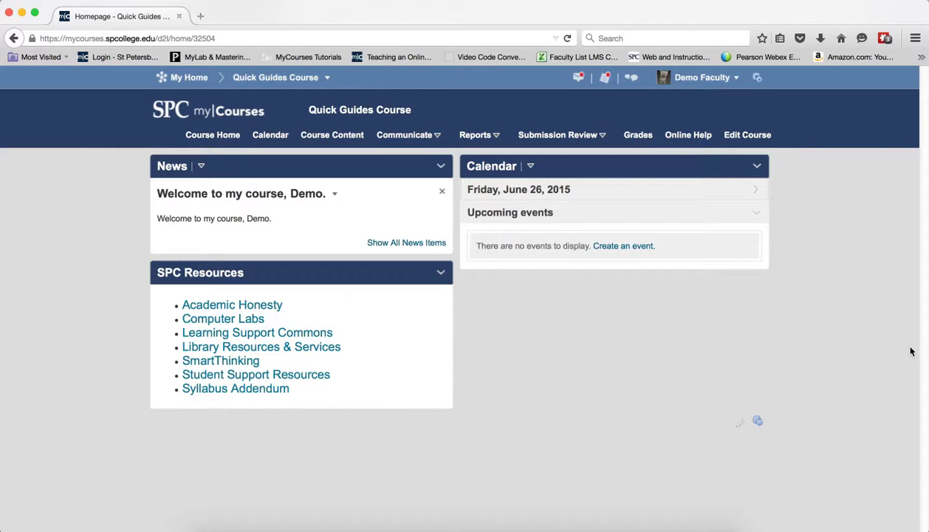
Open the Rubrics list from the course's administration page
left_click(732, 140)
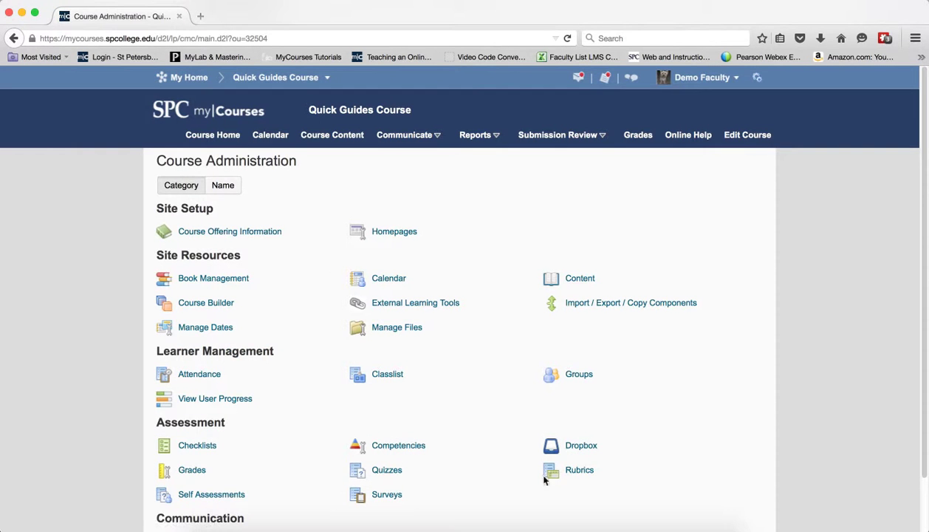
left_click(580, 470)
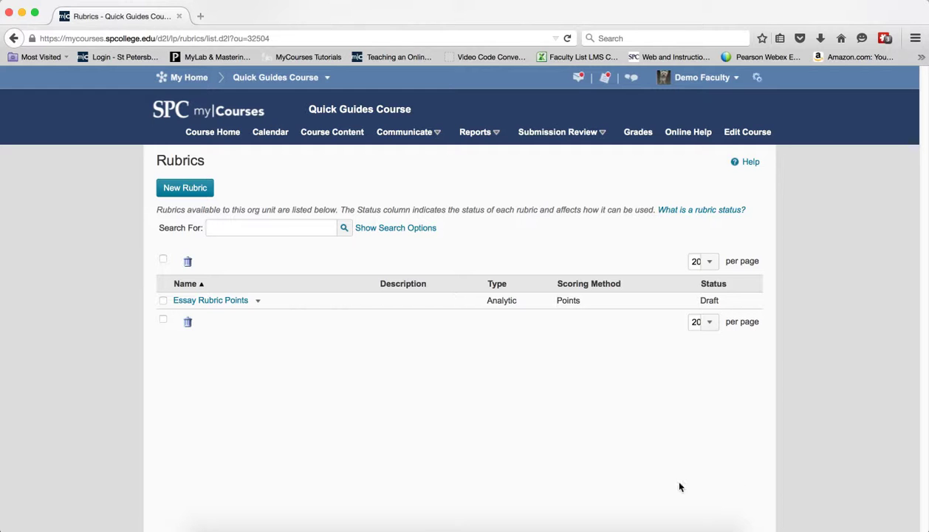
Switch to Word to review the sample essay rubric's criteria, proficiency levels and points, and return to the browser
left_click(401, 527)
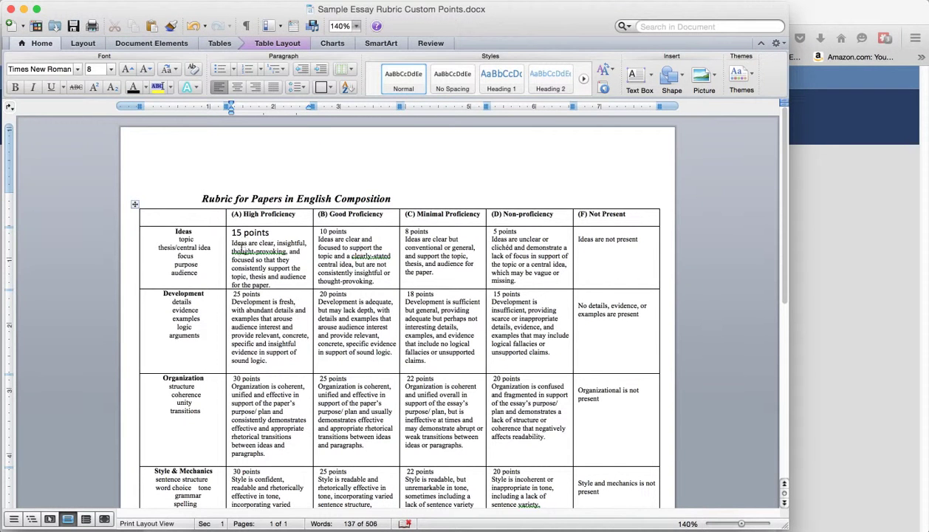
scroll(262, 242, "down", 3)
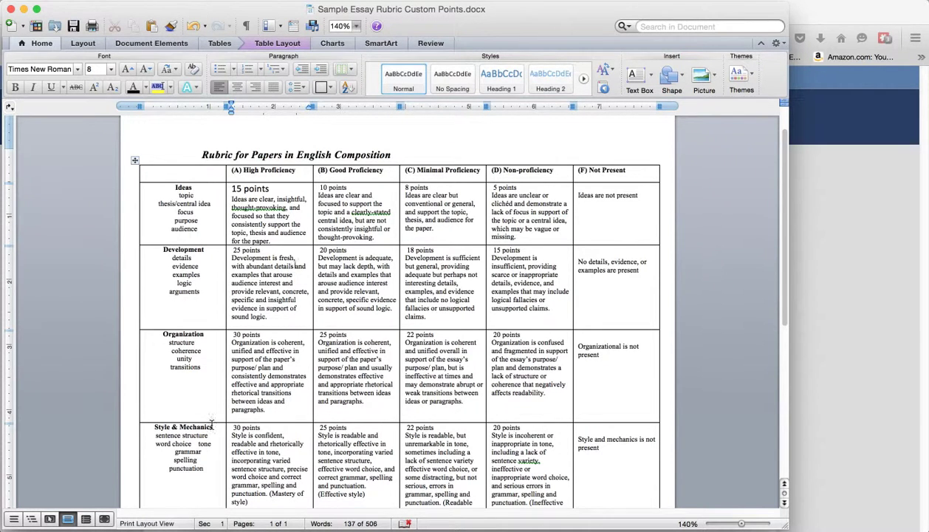
scroll(208, 415, "down", 3)
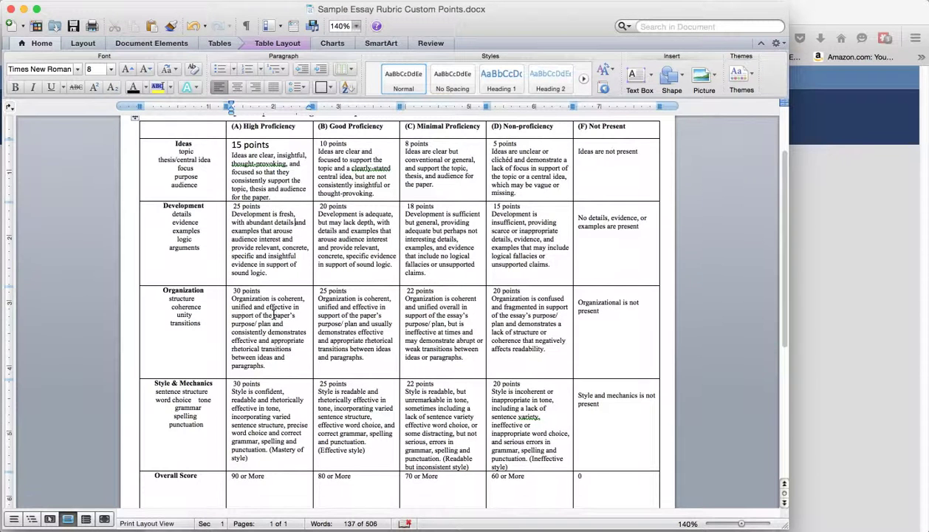
scroll(270, 308, "up", 2)
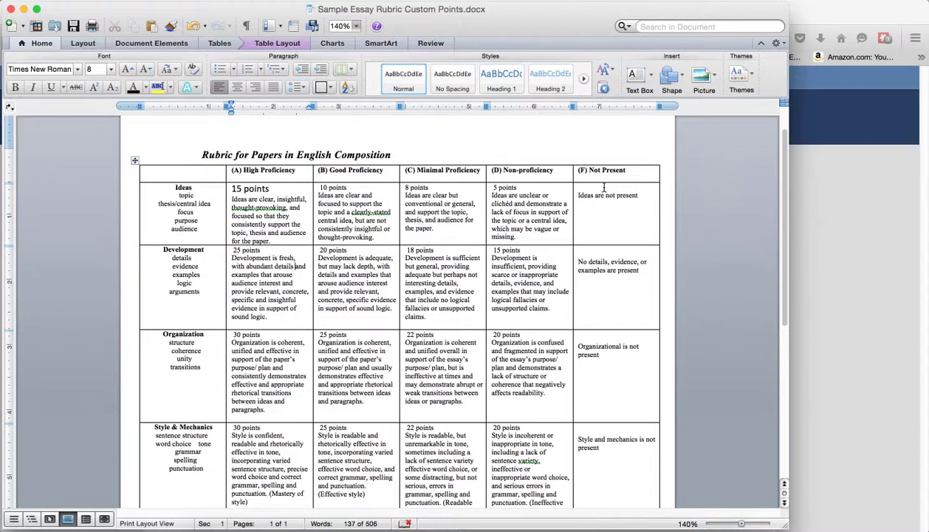
left_click(846, 263)
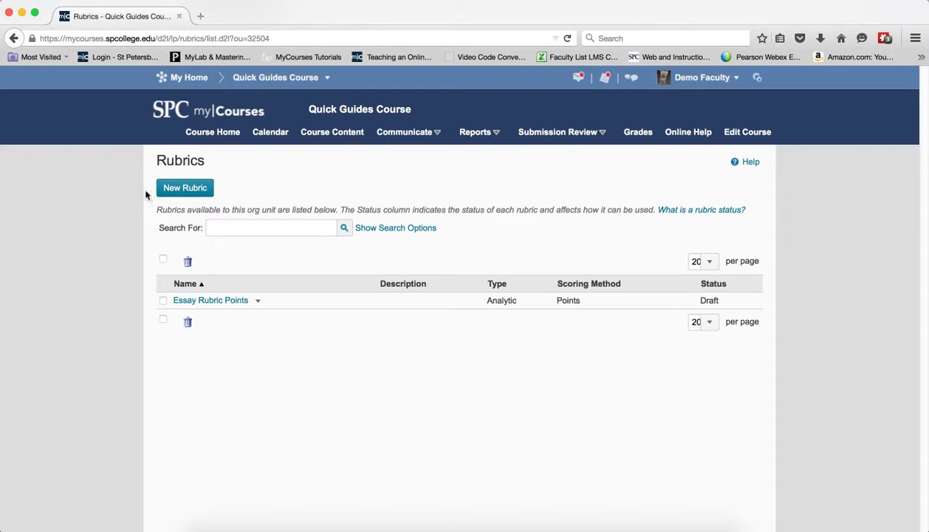
Create a new rubric named "Essay - Custom Points", leaving its status as Draft
left_click(178, 193)
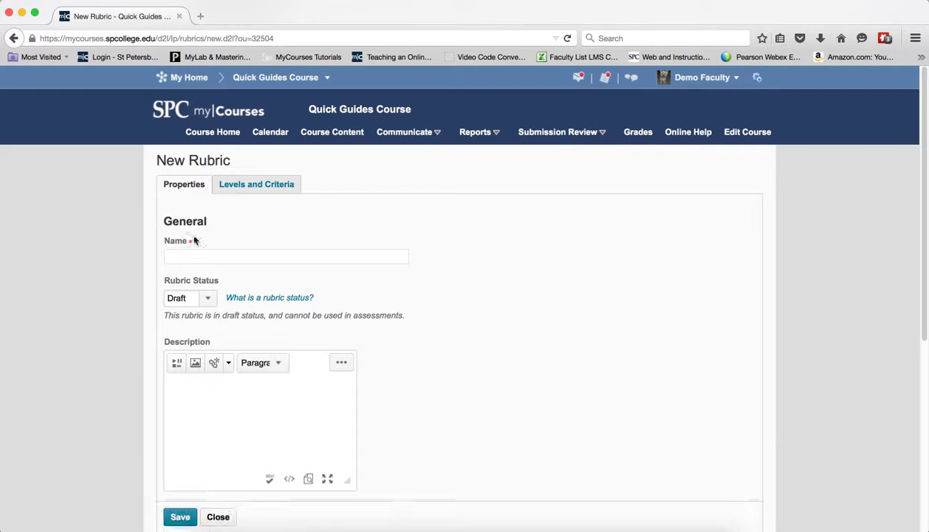
left_click(188, 258)
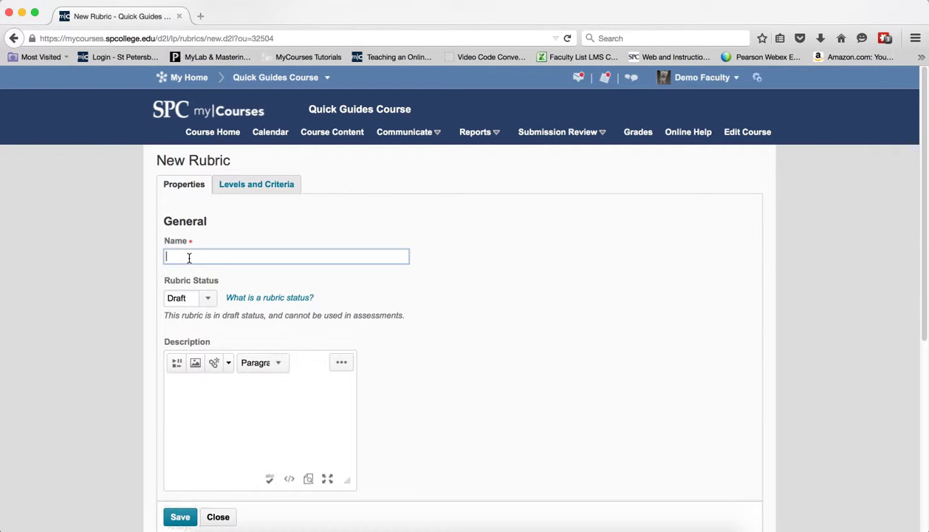
type("Ea")
key("BackSpace")
type("s")
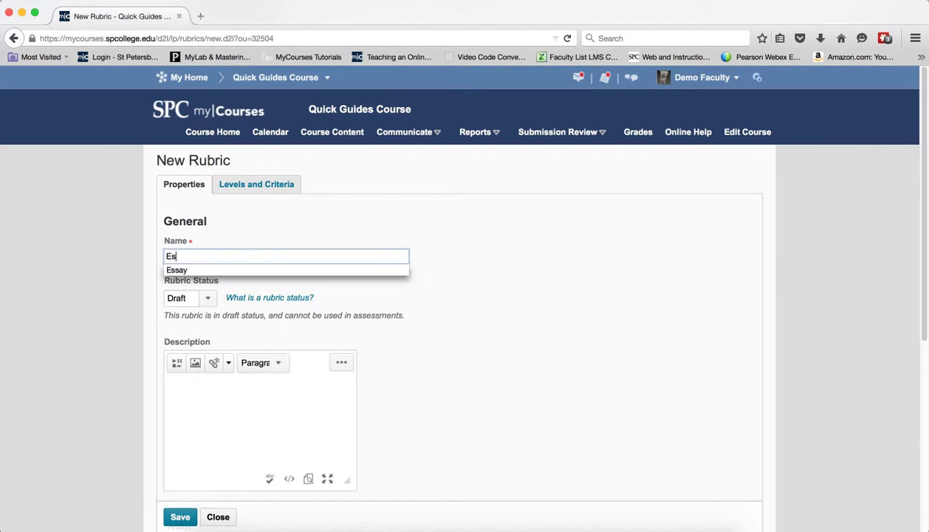
type("say")
key("BackSpace")
type("- Custom POi")
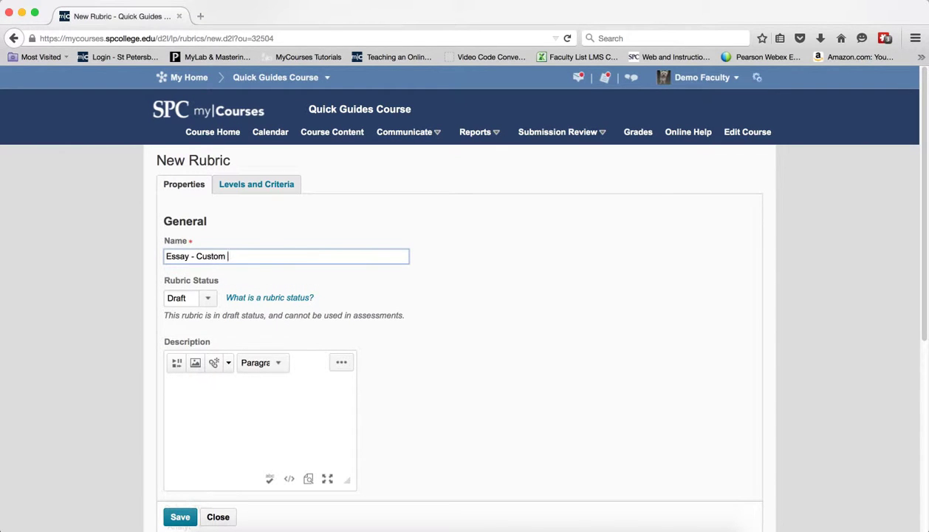
key("BackSpace")
key("BackSpace")
type("oints")
left_click(206, 299)
left_click(204, 302)
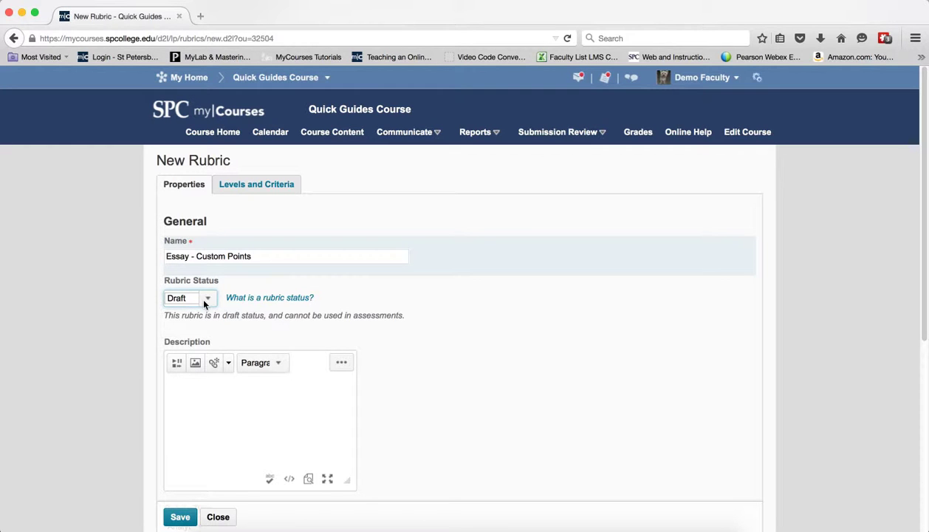
Review the rubric type options and keep Analytic
scroll(204, 305, "down", 2)
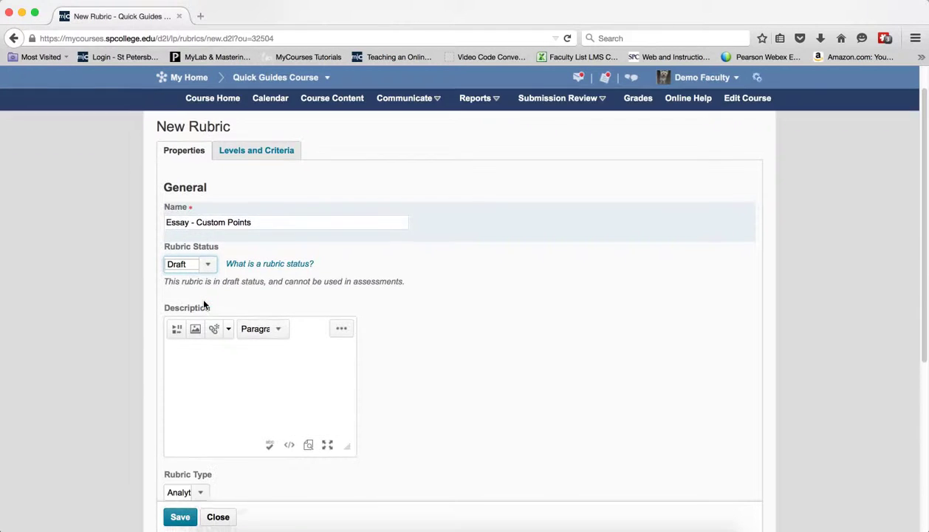
scroll(212, 334, "down", 5)
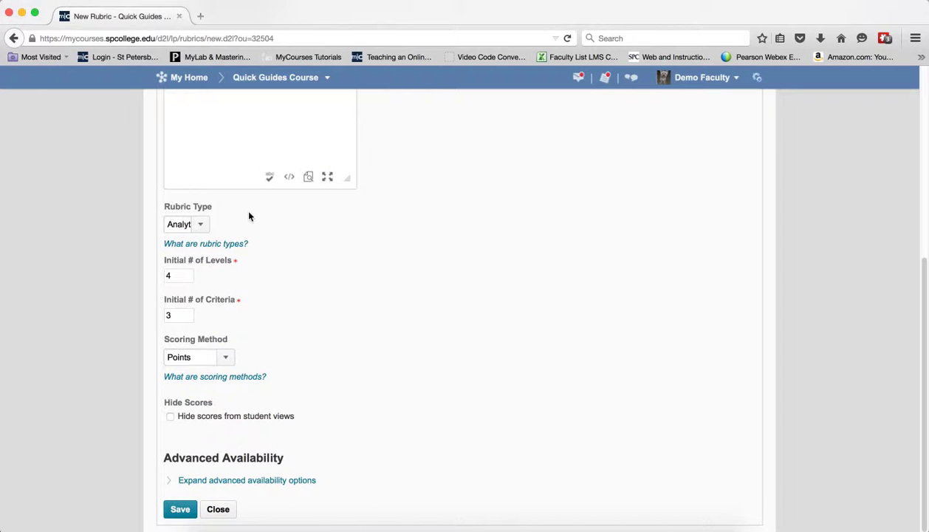
left_click(199, 225)
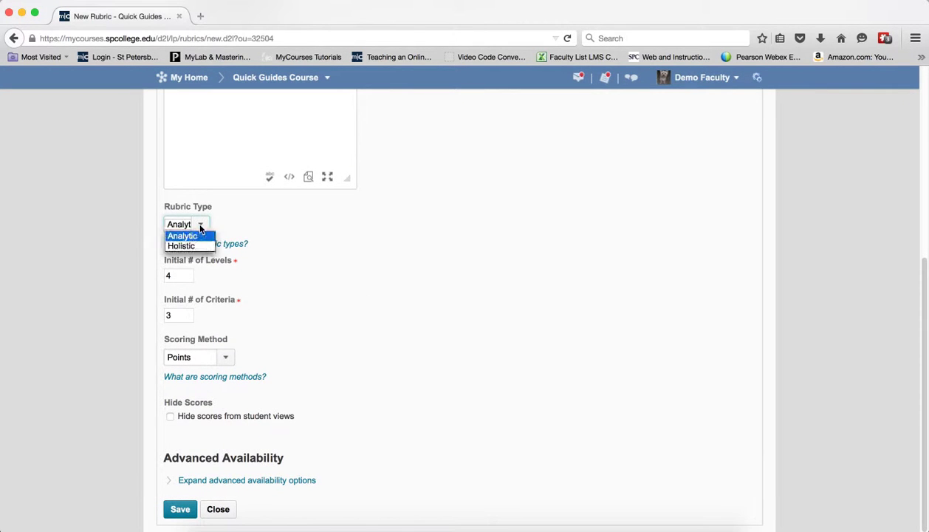
left_click(200, 223)
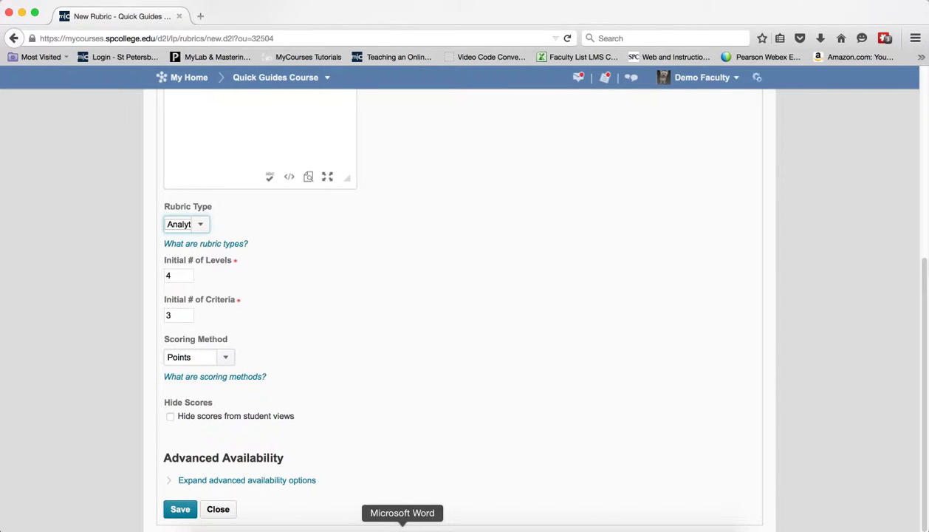
Check the sample rubric in Word, and set the new rubric's initial levels to 5 and initial criteria to 4
left_click(402, 527)
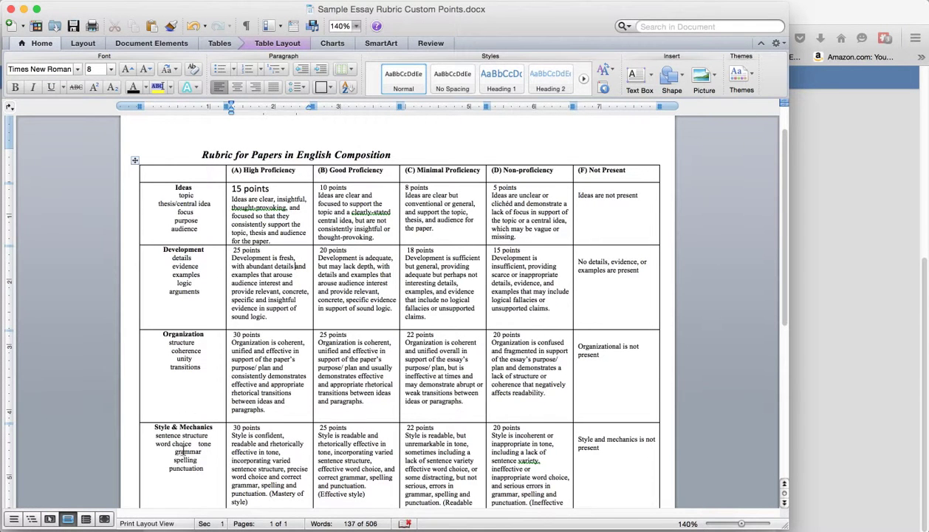
left_click(804, 301)
left_click(170, 275)
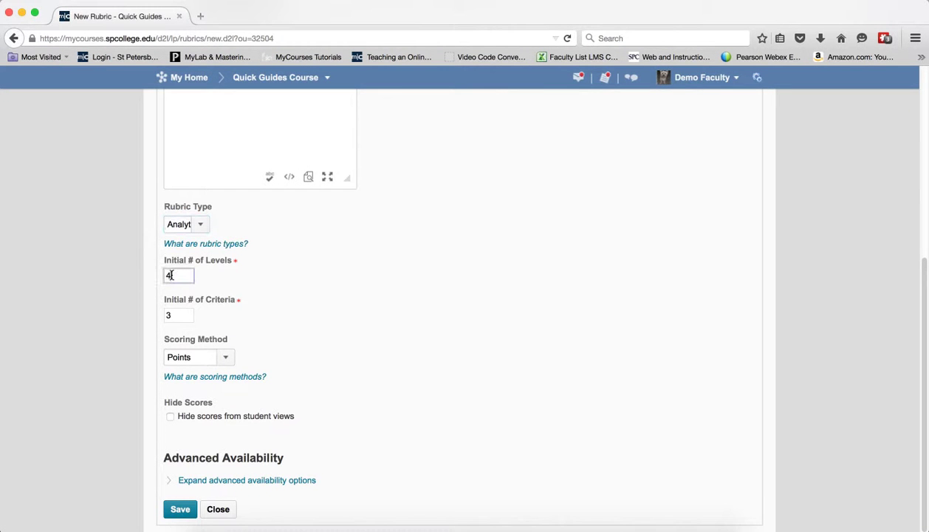
left_click_drag(170, 274, 167, 273)
type("5")
left_click(170, 313)
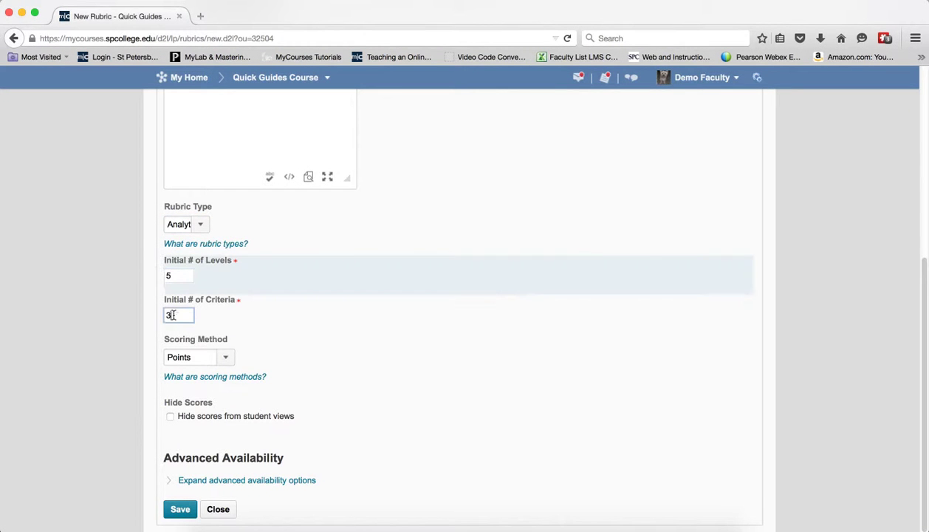
type("4")
Set the scoring method to Custom Points and open the rubric's levels and criteria
left_click(227, 359)
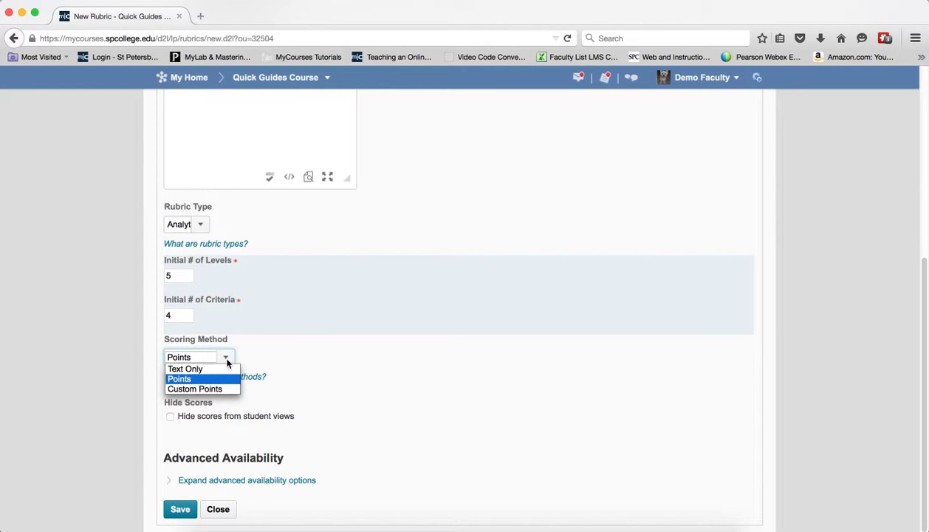
left_click(218, 389)
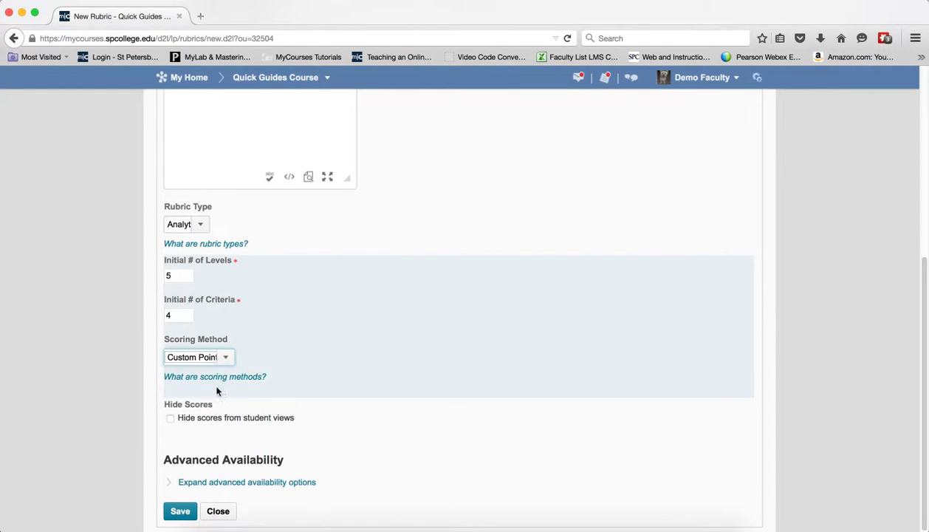
scroll(358, 352, "up", 5)
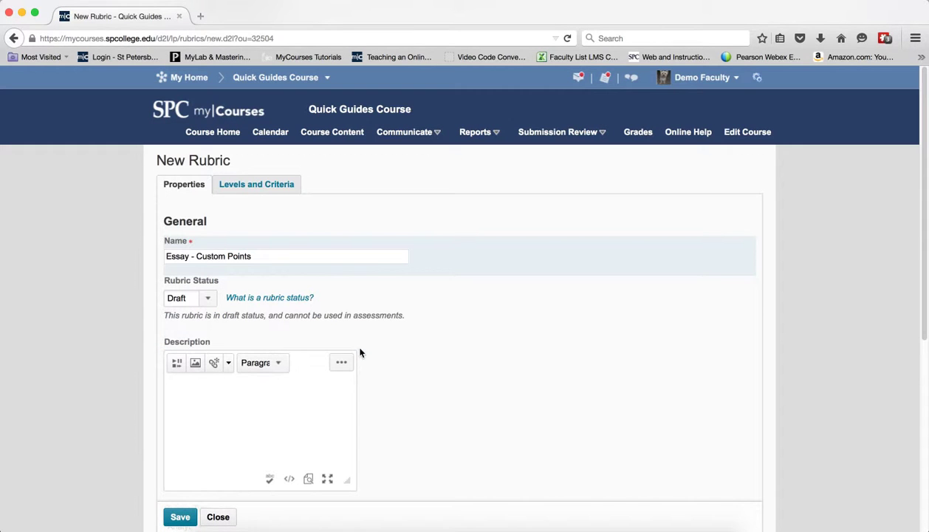
left_click(259, 186)
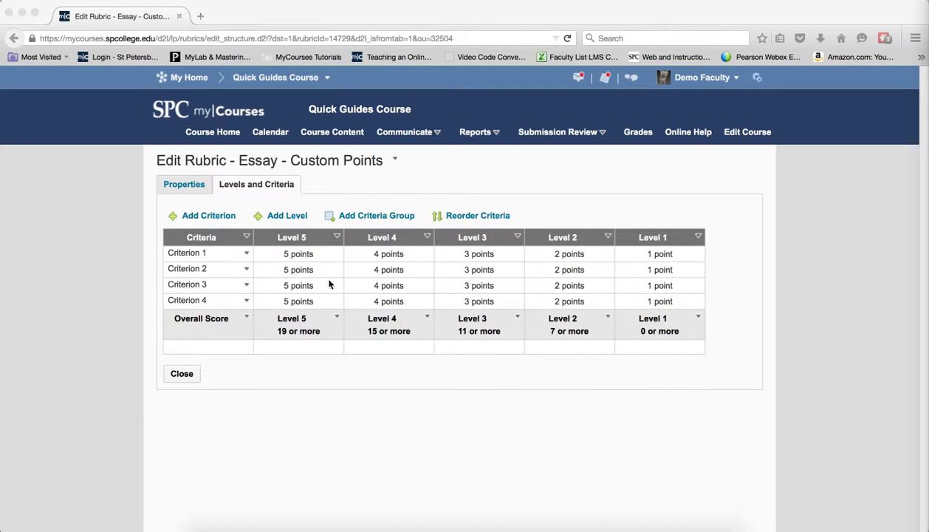
Edit the criteria group and replace the Level 5 name with "(A) High Proficiency" copied from the Word rubric
left_click(248, 241)
left_click(246, 237)
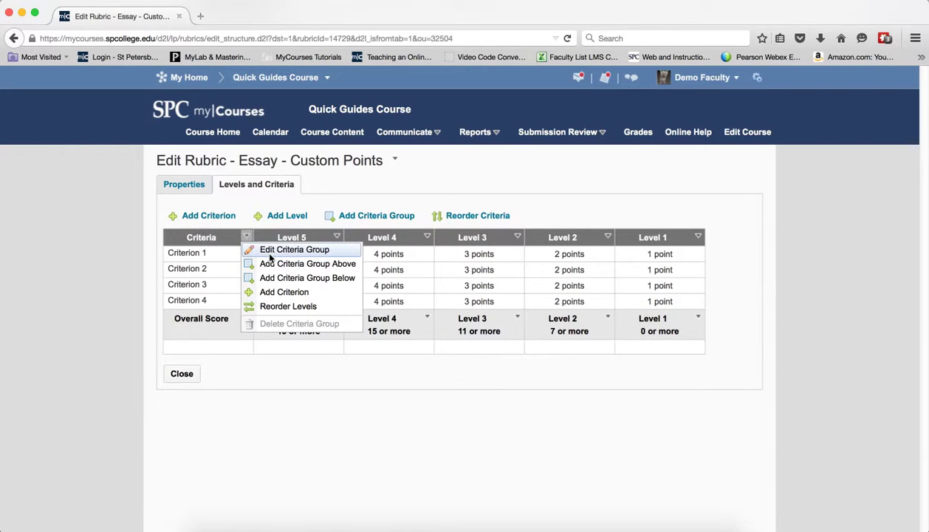
left_click(270, 251)
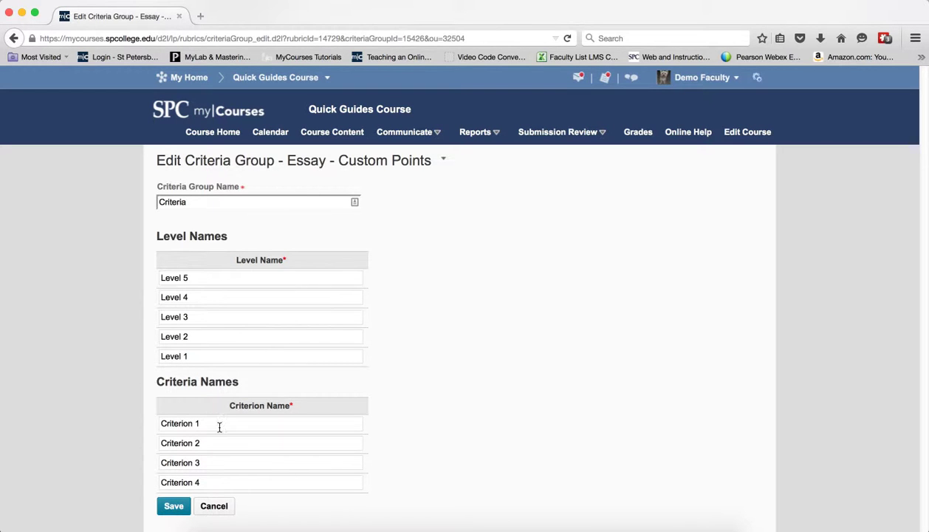
left_click(402, 526)
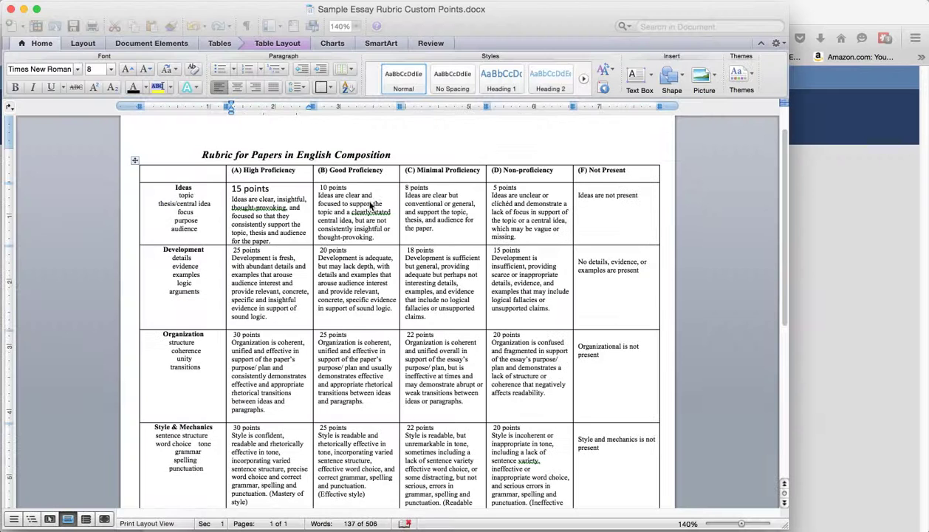
left_click_drag(297, 170, 225, 171)
key("super+c")
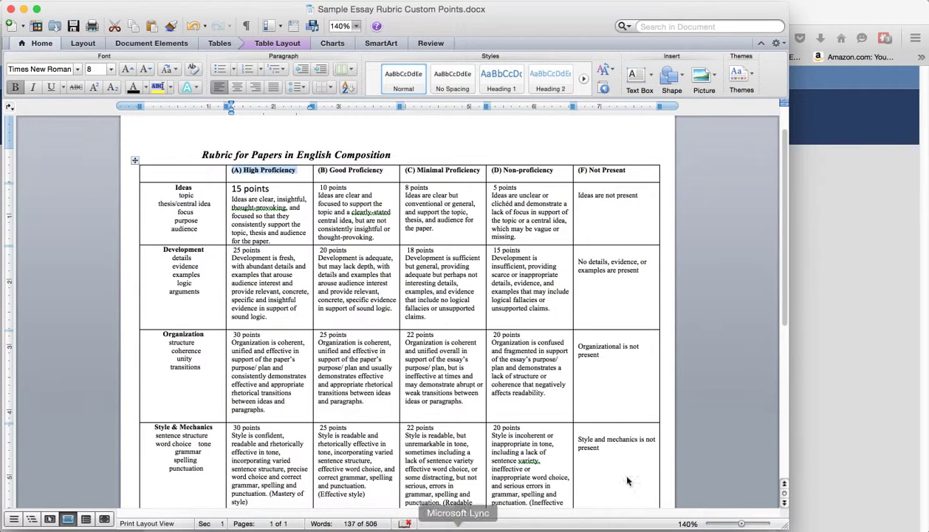
left_click(798, 378)
left_click_drag(328, 276, 138, 281)
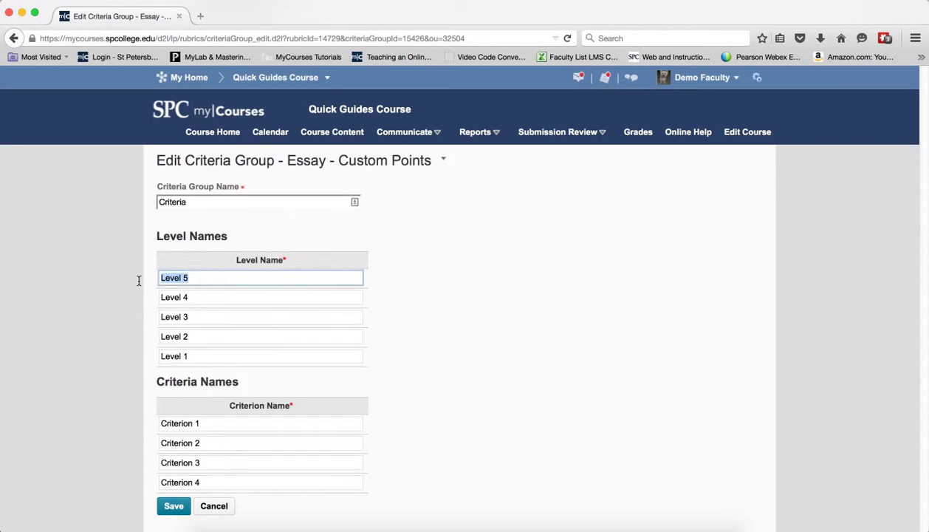
key("super+v")
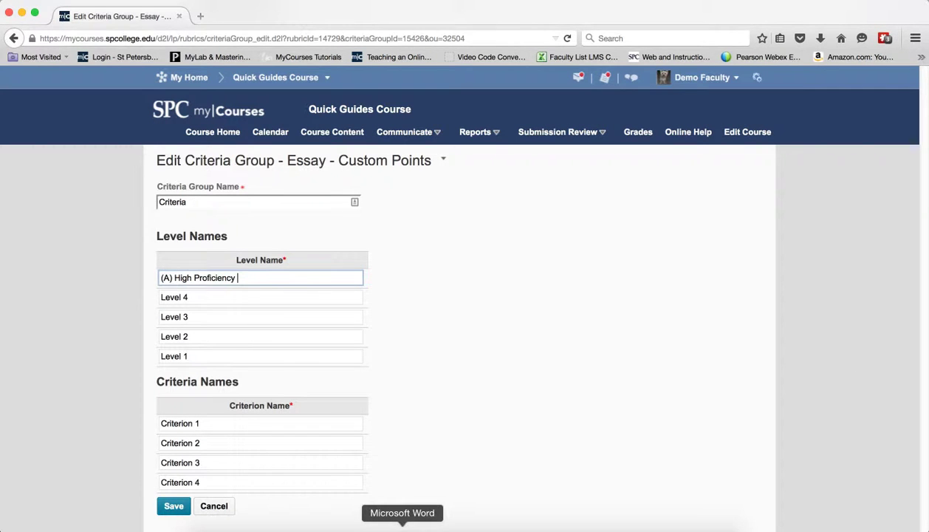
Replace the Criterion 1 name with "Ideas" copied from the Word rubric, and save the criteria group
left_click(402, 525)
left_click_drag(190, 188, 175, 184)
key("super+c")
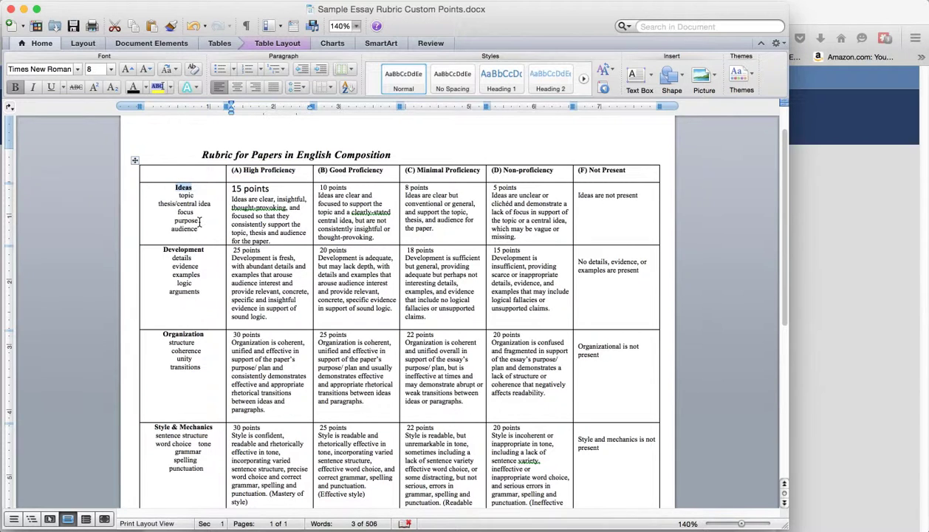
key("super+Tab")
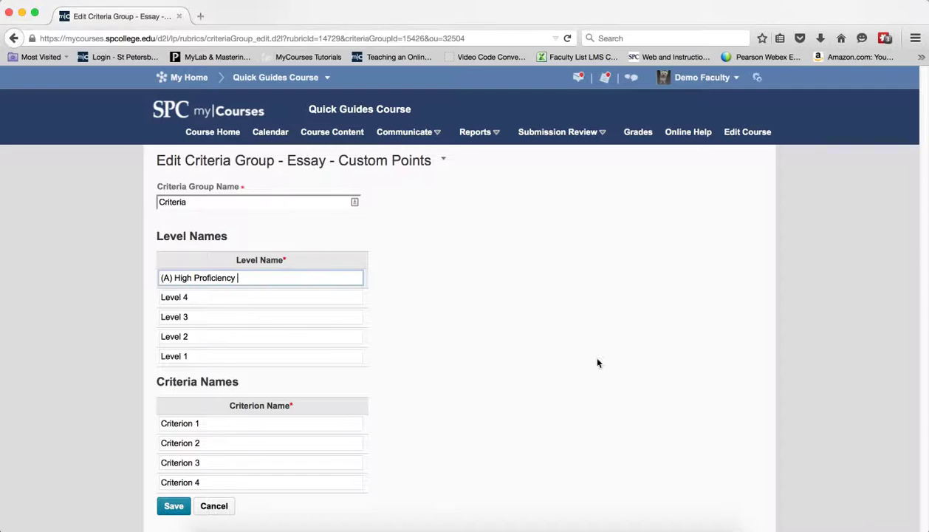
left_click_drag(218, 423, 131, 420)
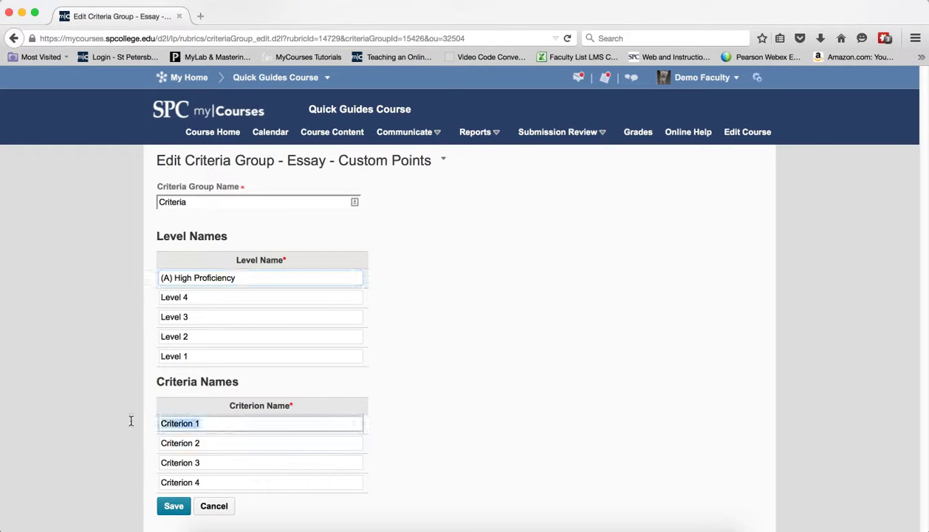
key("super+v")
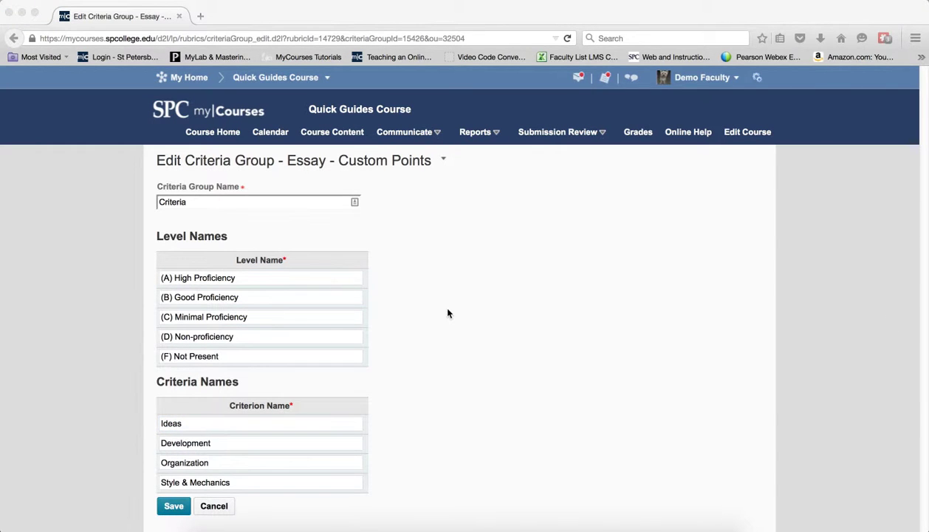
left_click(173, 505)
left_click(174, 510)
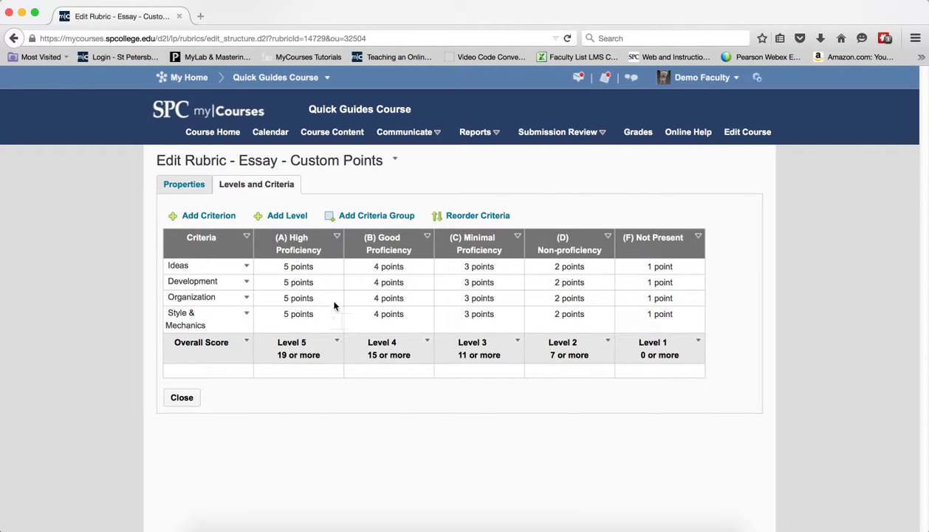
Edit the (A) High Proficiency level, setting the Ideas score to 15 and the Development score to 25, as in the Word rubric
left_click(337, 239)
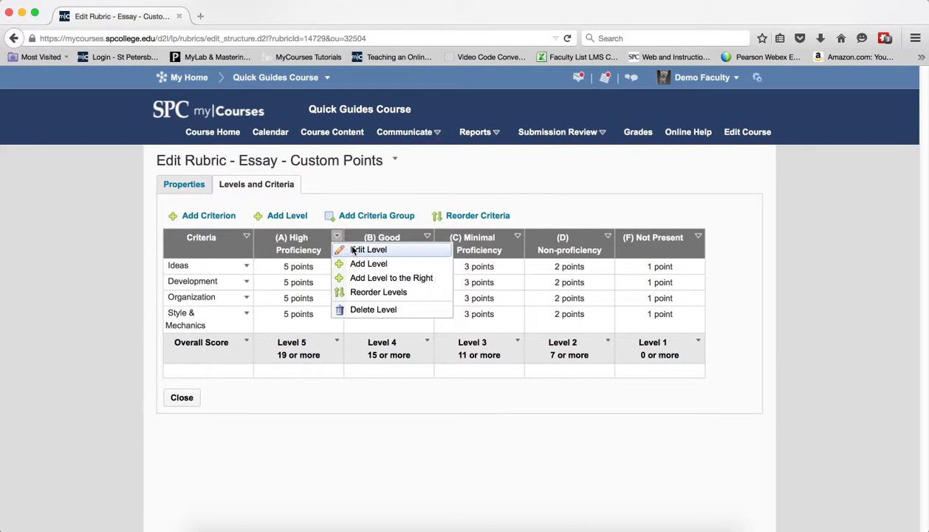
left_click(368, 250)
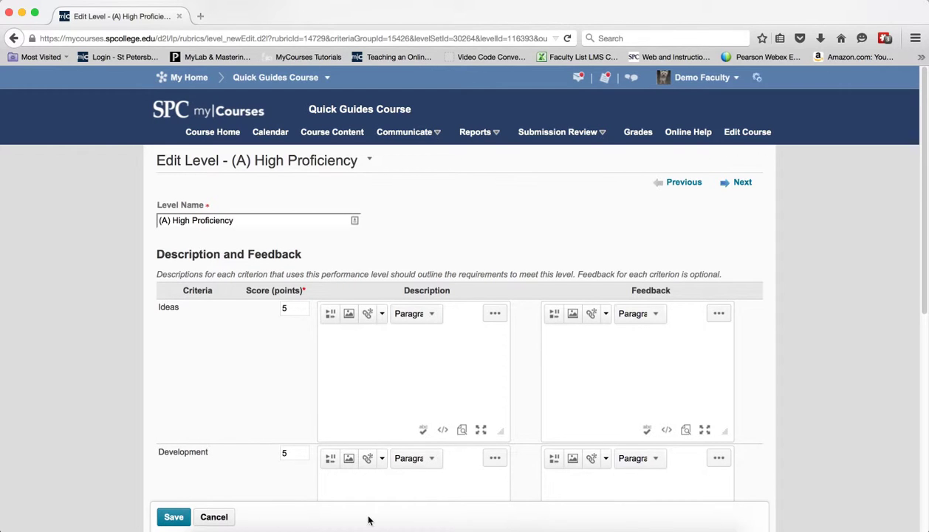
left_click(402, 525)
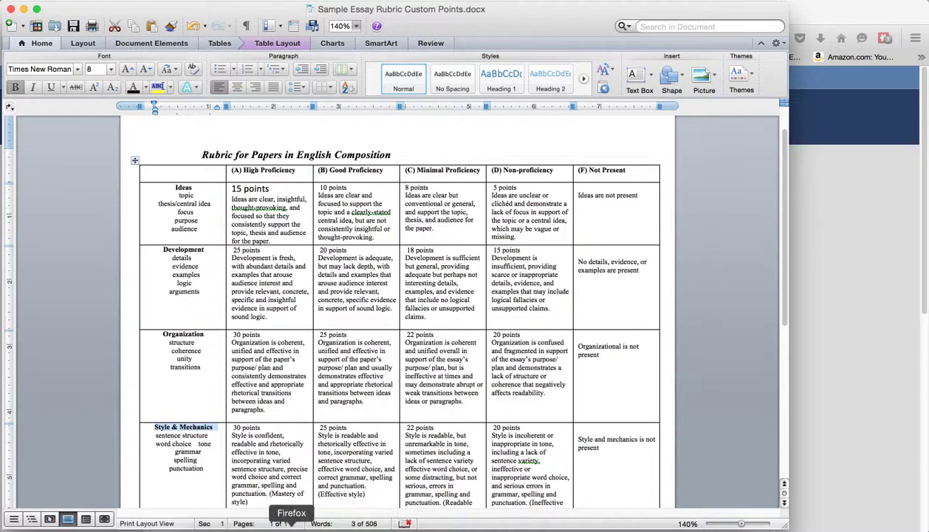
left_click(290, 524)
double_click(290, 308)
type("15")
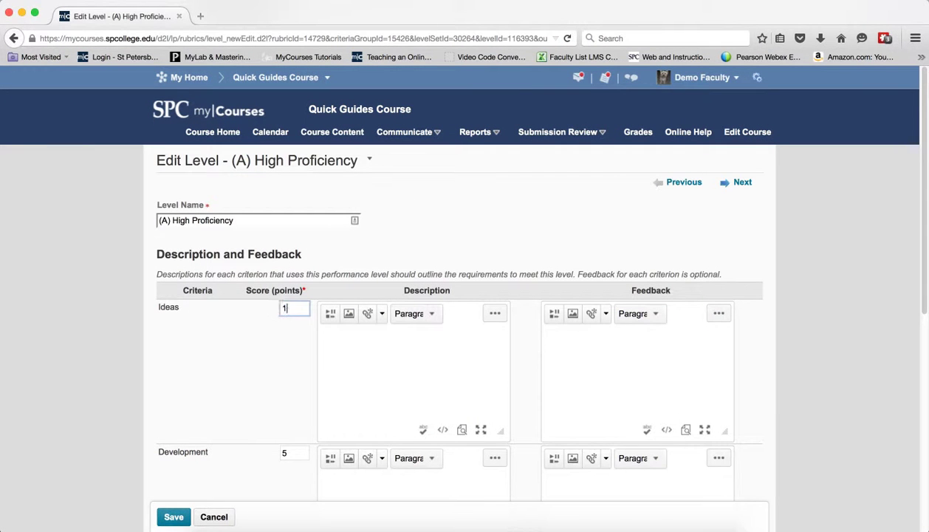
double_click(296, 454)
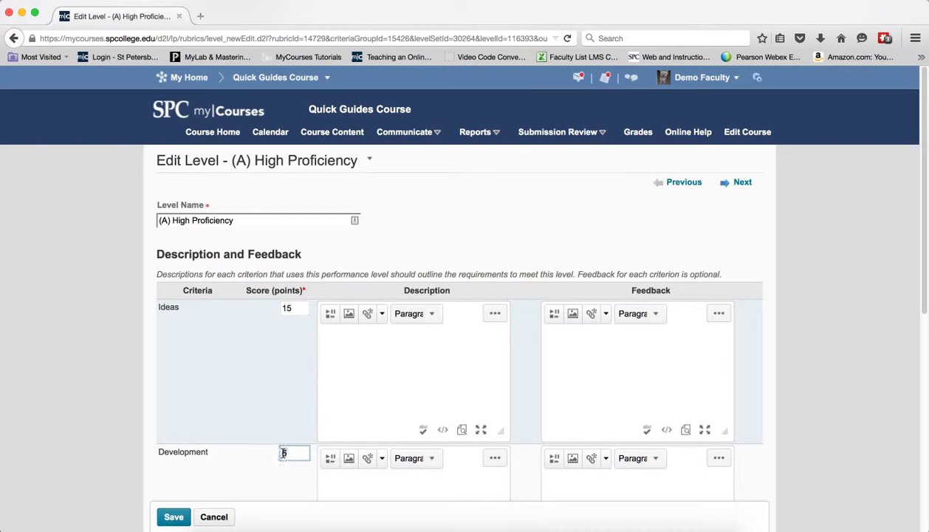
type("25")
Set the Organization and Style & Mechanics scores of the (A) High Proficiency level to 30 each
scroll(290, 451, "down", 10)
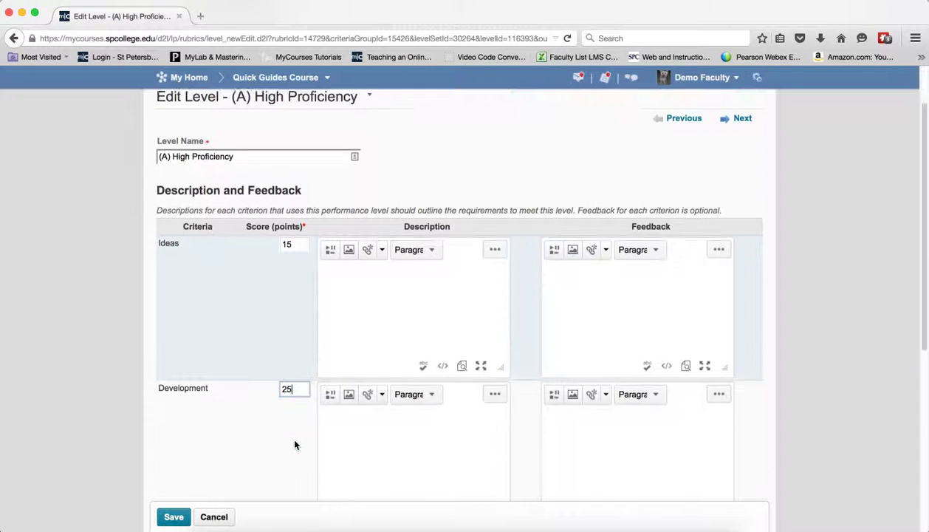
double_click(287, 215)
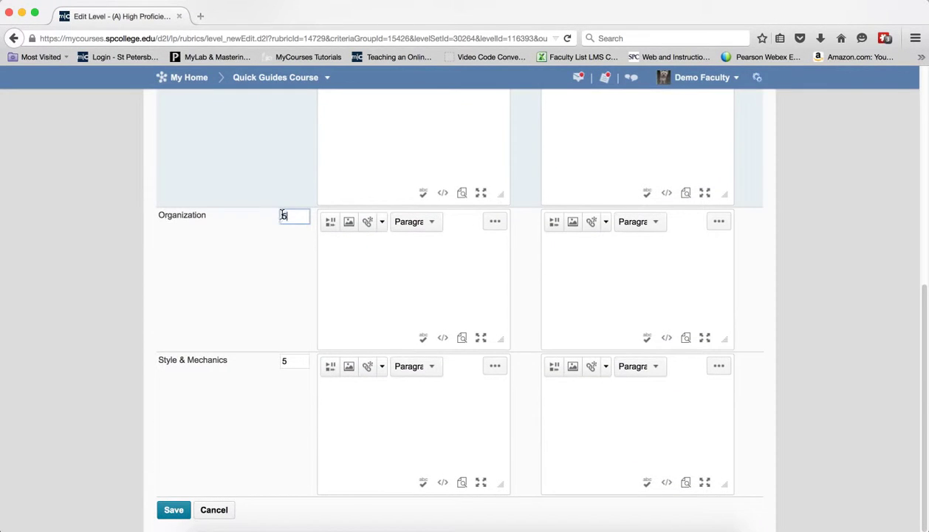
type("30")
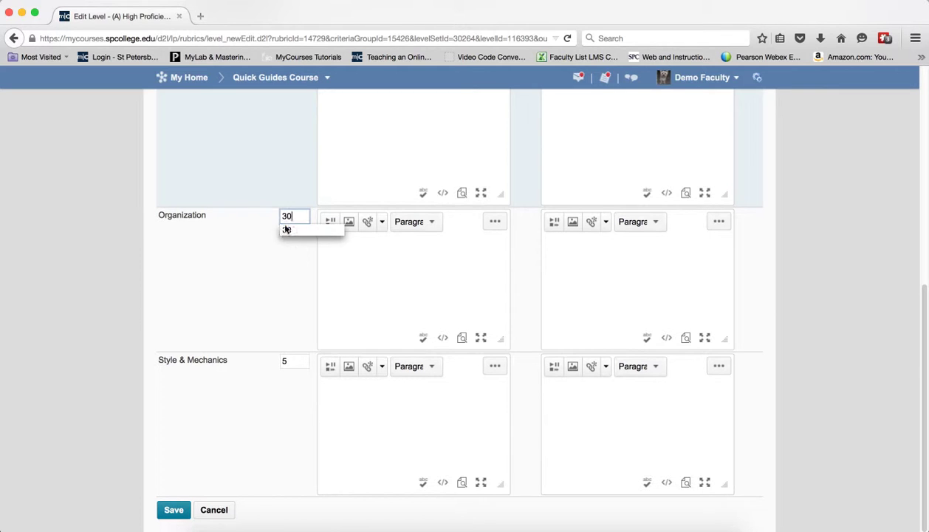
double_click(284, 359)
type("30")
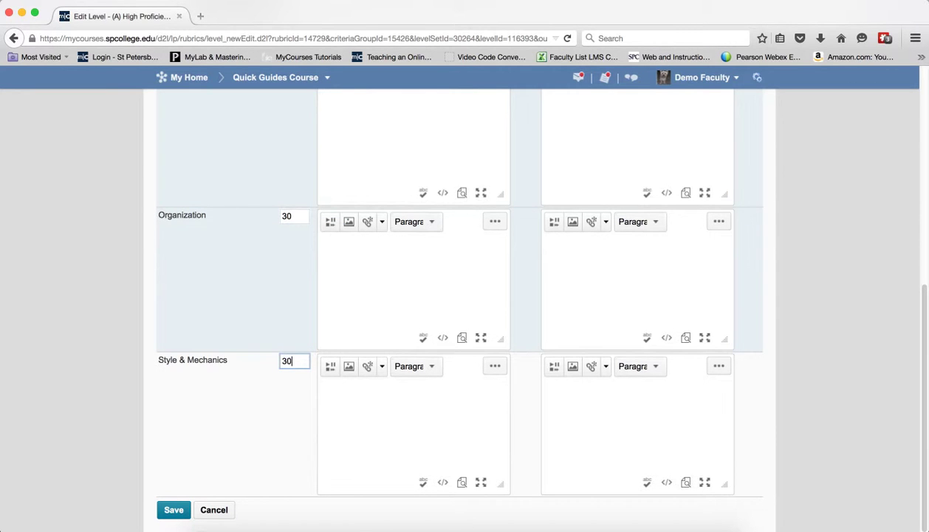
Copy the (A) High Proficiency text for Ideas, without its points, from the Word rubric into the Ideas description
scroll(473, 349, "up", 10)
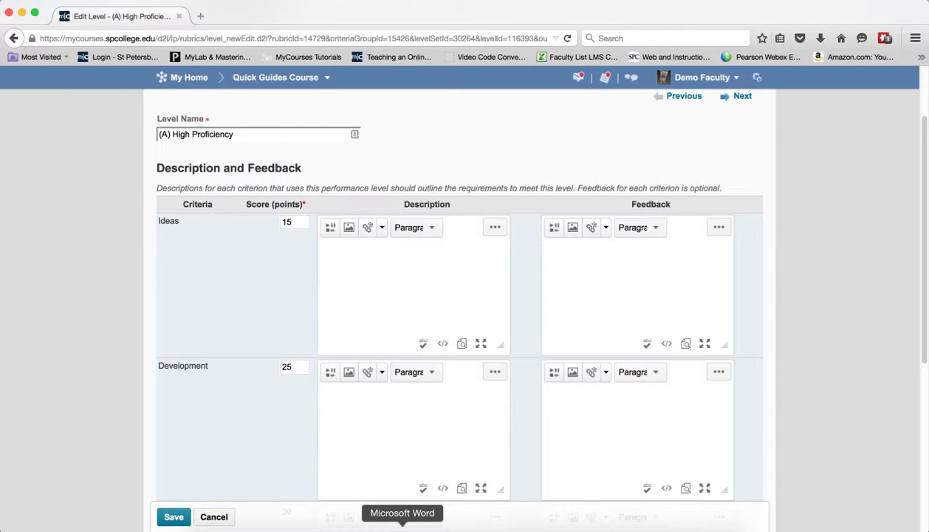
left_click(402, 527)
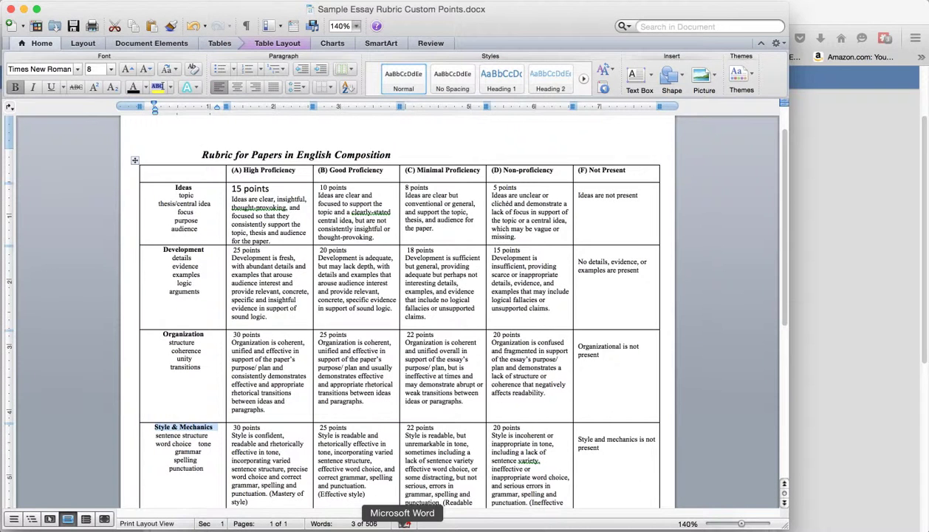
left_click_drag(232, 198, 283, 238)
key("super+c")
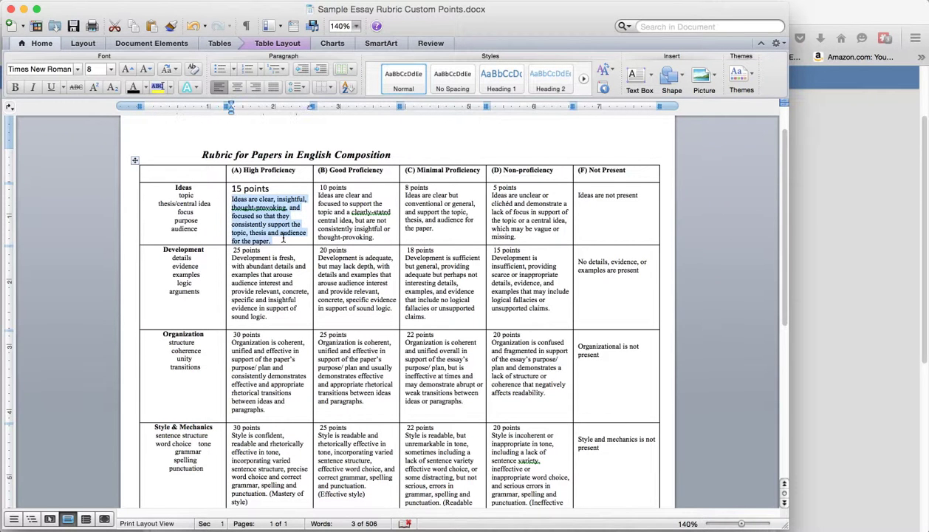
left_click(805, 324)
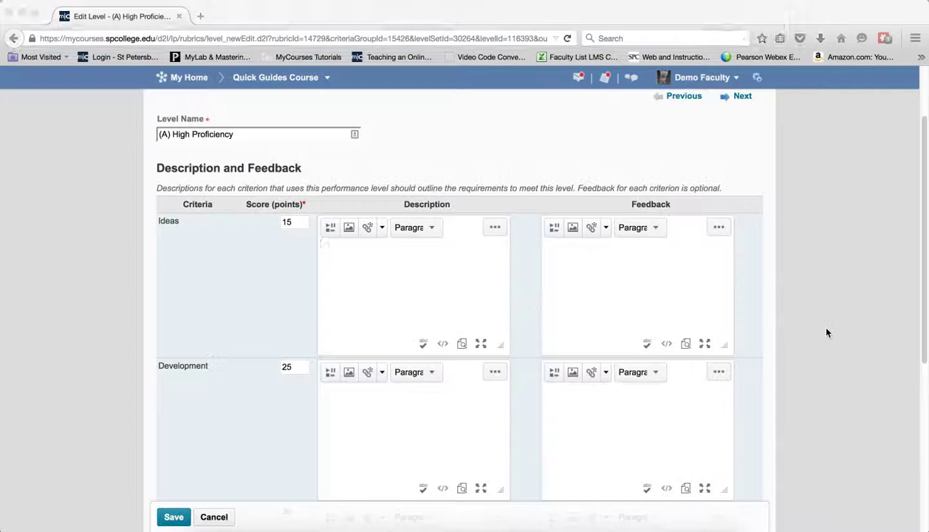
key("super+v")
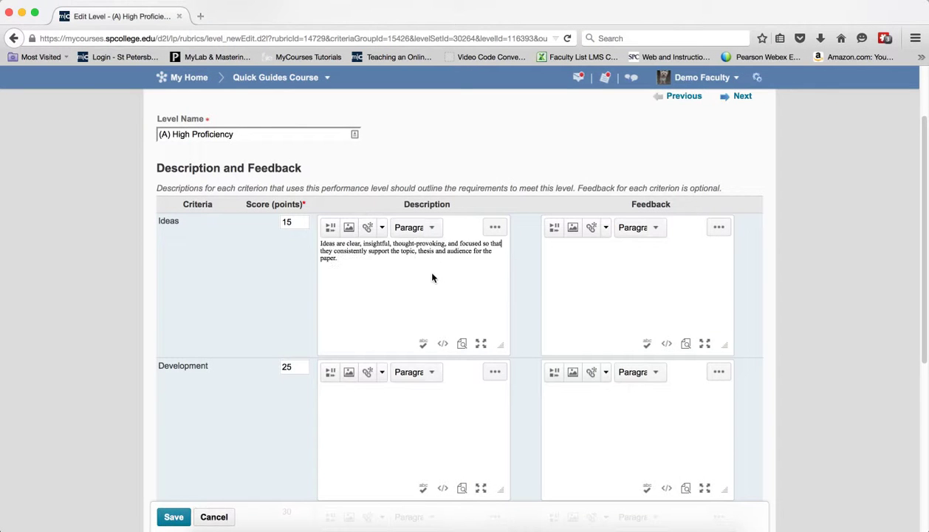
Copy the (A) High Proficiency text for Development from the Word rubric into the Development description in the course site
left_click(402, 526)
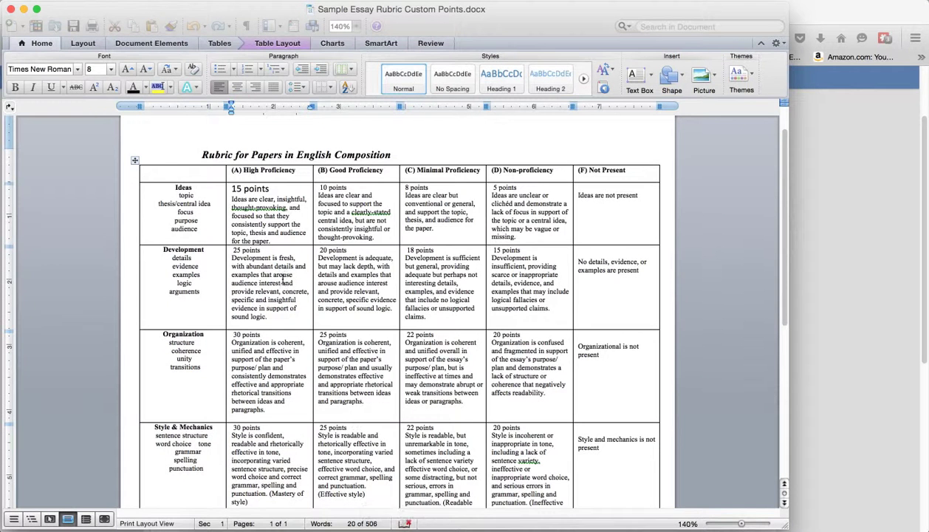
left_click_drag(232, 257, 269, 315)
key("super+c")
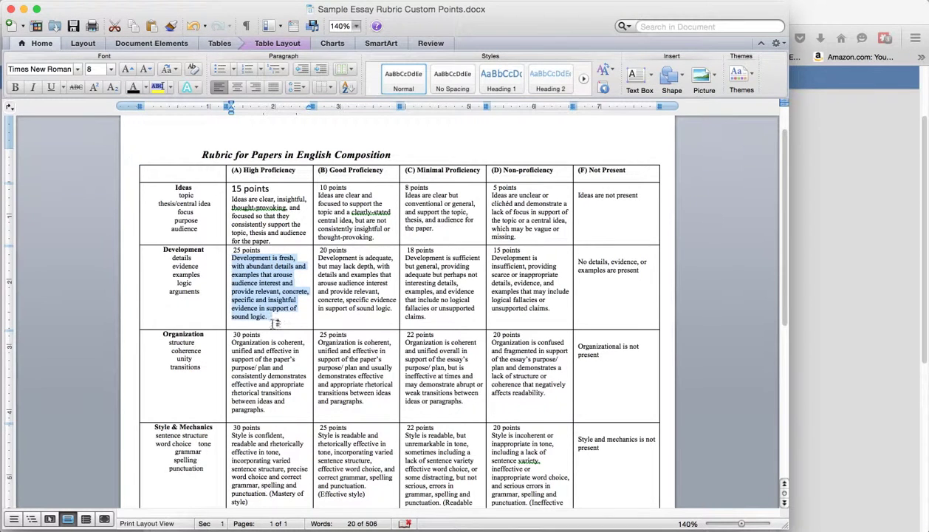
left_click(820, 351)
left_click(373, 425)
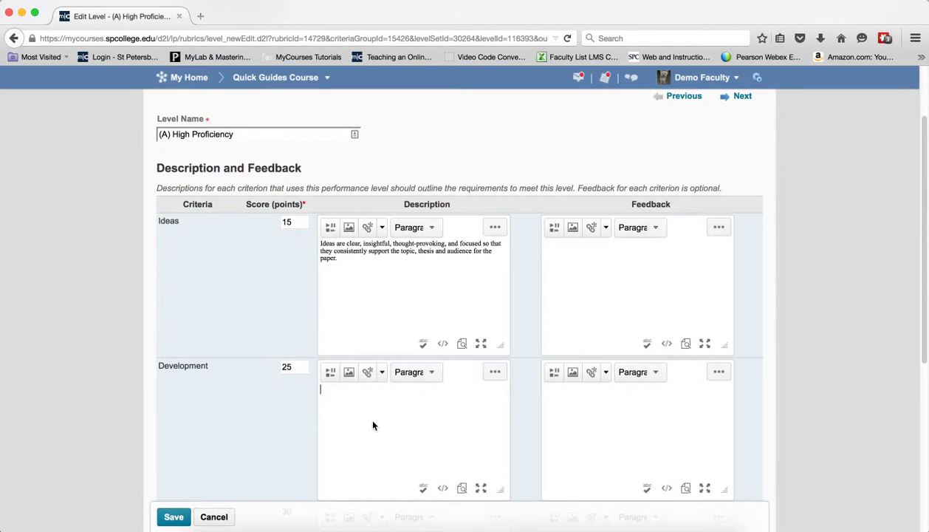
key("super+v")
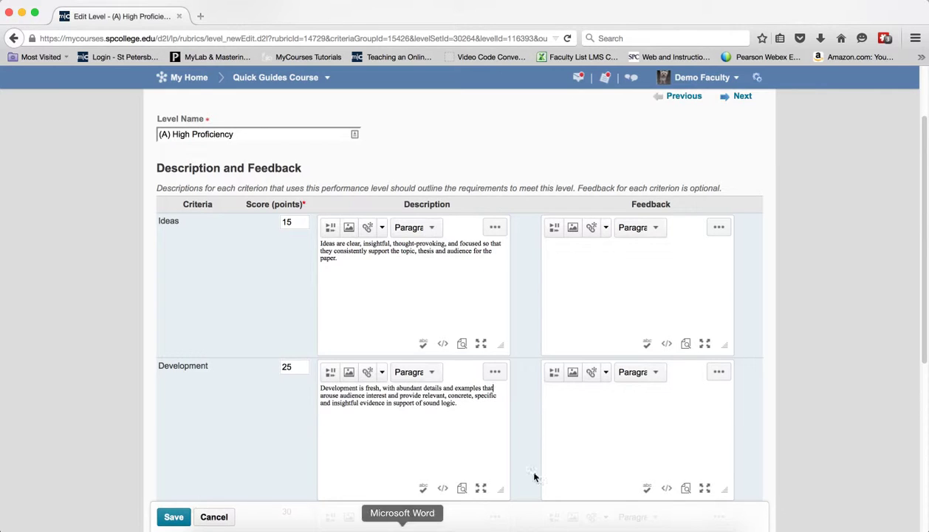
Review the criteria descriptions and the optional feedback fields, and save the (A) High Proficiency level
scroll(543, 446, "down", 5)
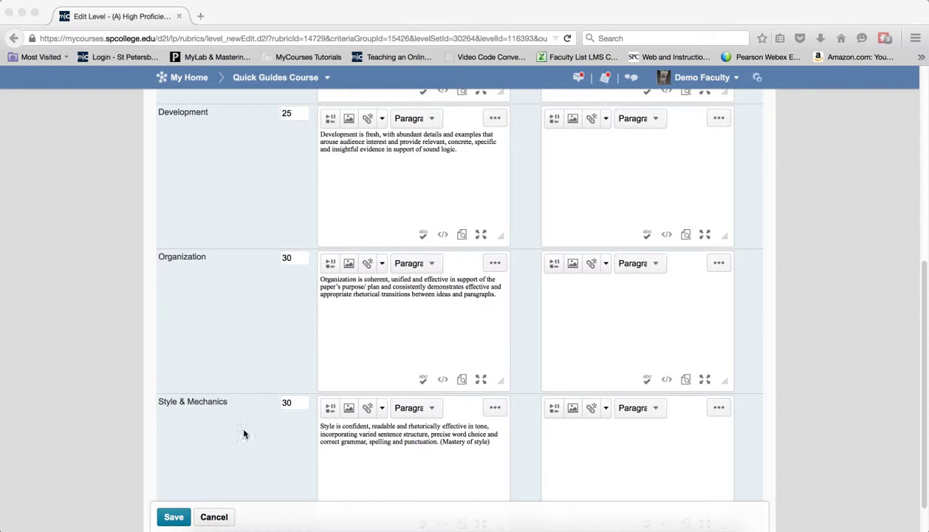
scroll(578, 361, "up", 6)
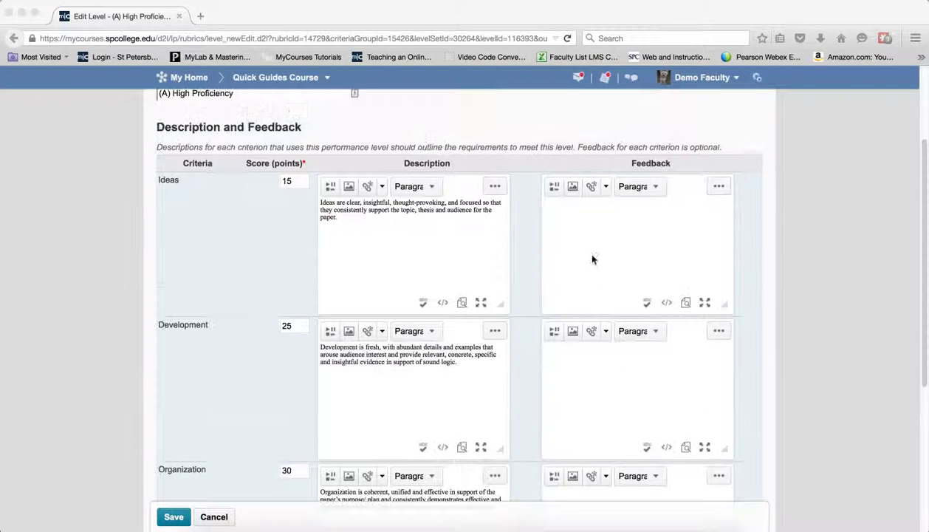
left_click(584, 239)
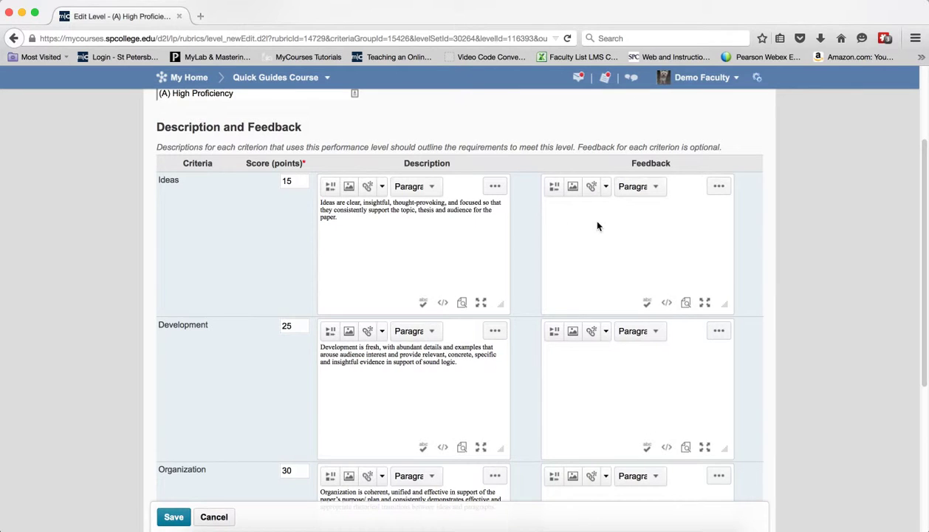
scroll(578, 368, "down", 3)
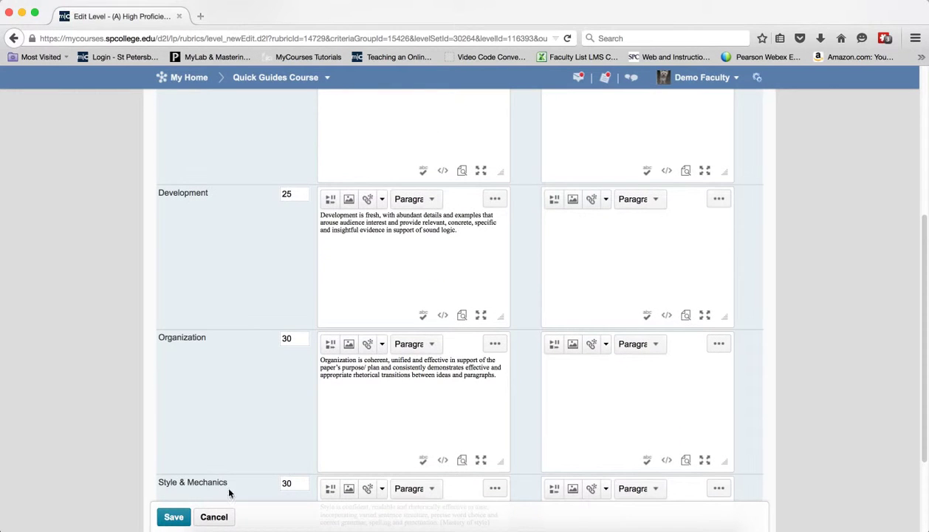
left_click(175, 517)
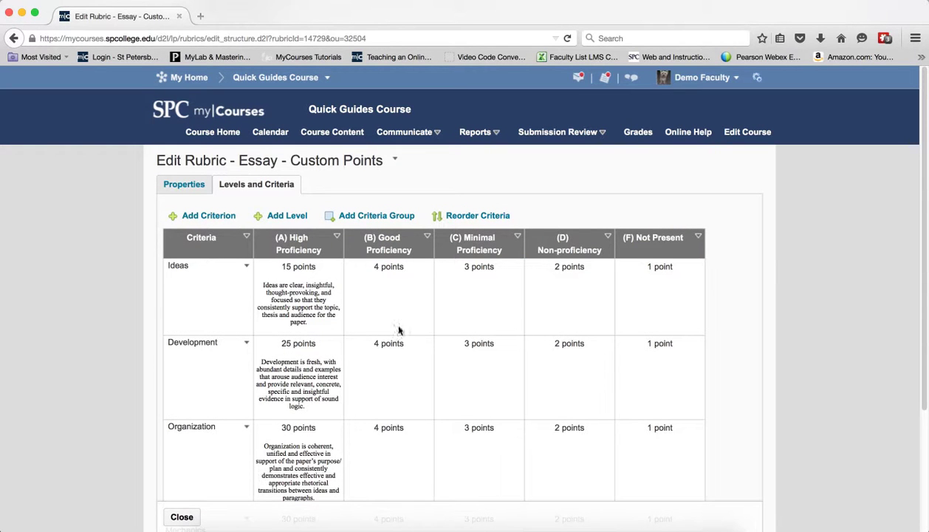
Open the (B) Good Proficiency level for editing, and save the completed (F) Not Present level
left_click(427, 236)
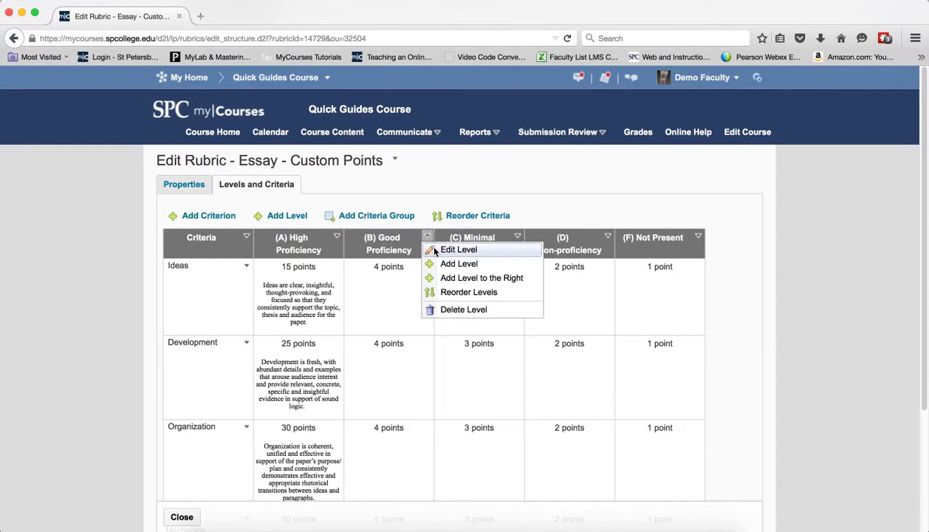
left_click(454, 250)
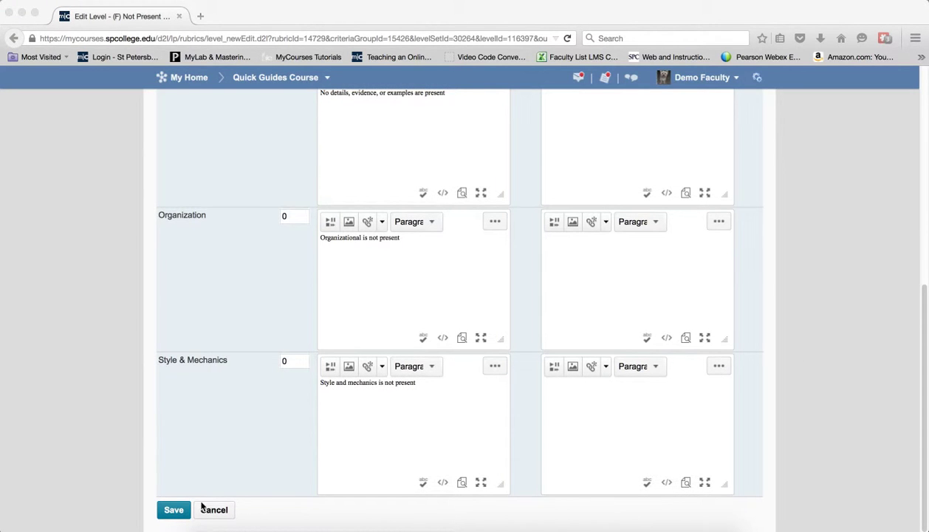
left_click(172, 513)
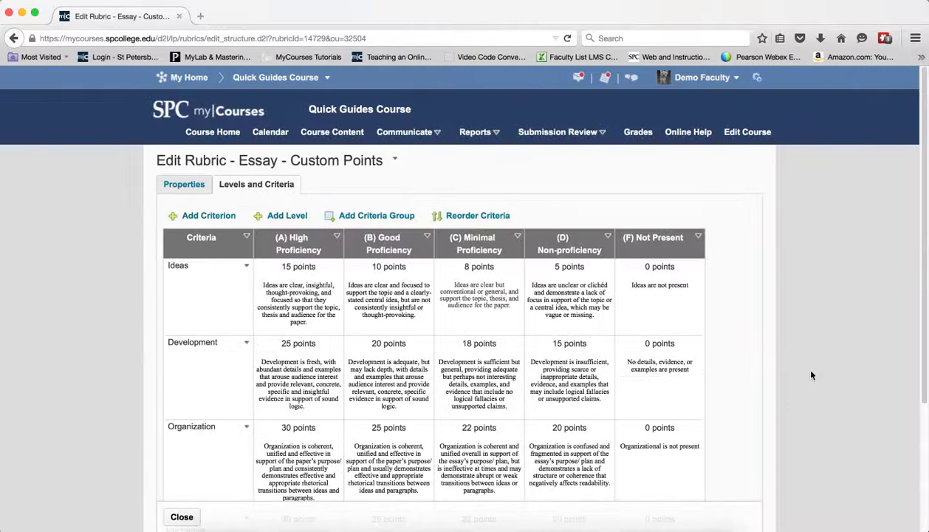
Edit the Overall Score levels and replace the Level 5 name with "(A) High Proficiency" copied from the Word rubric
scroll(806, 357, "down", 3)
scroll(806, 358, "down", 2)
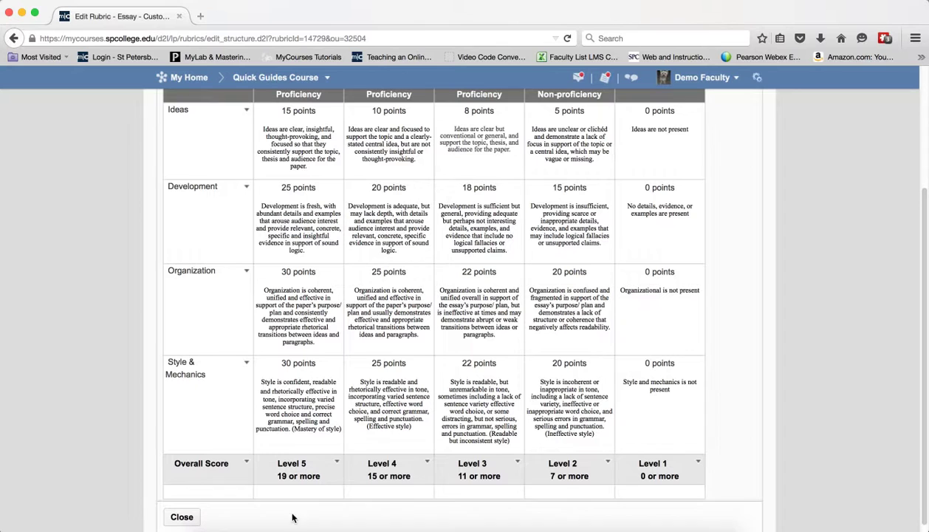
left_click(247, 462)
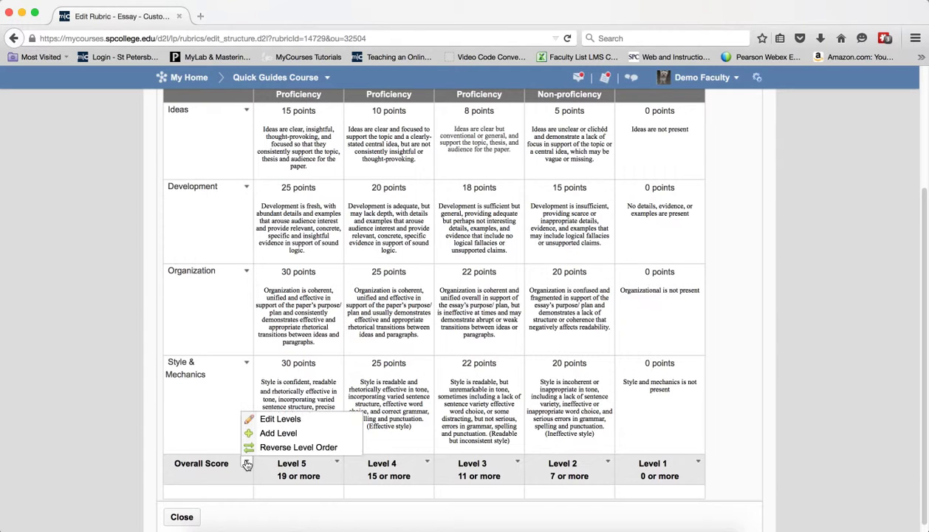
left_click(279, 421)
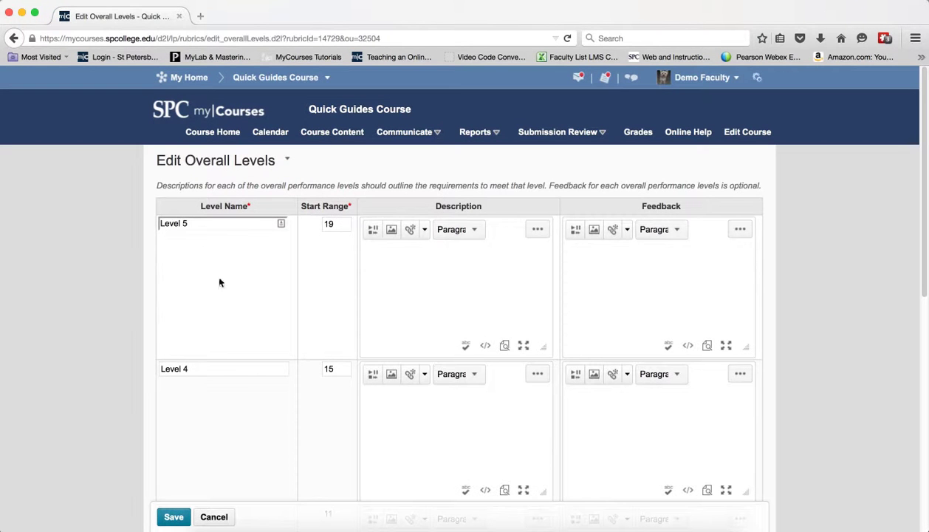
left_click(398, 513)
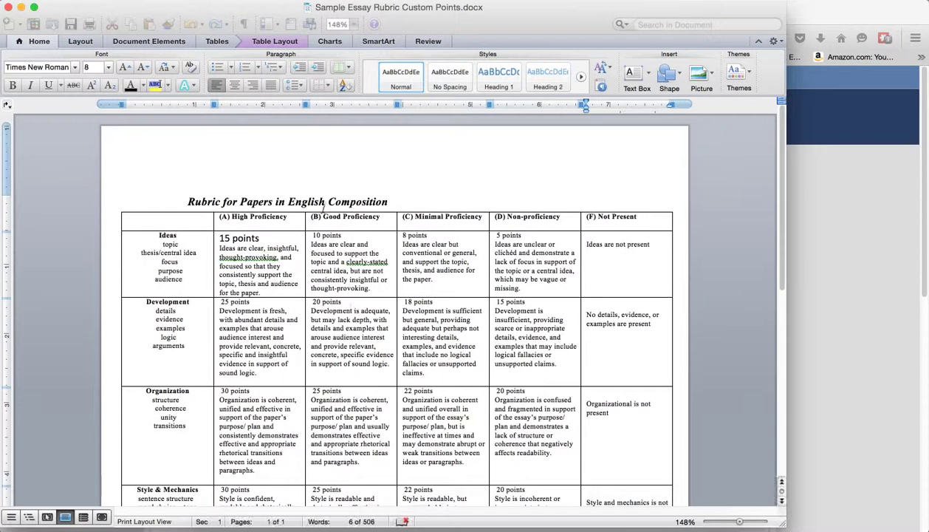
left_click_drag(294, 215, 216, 215)
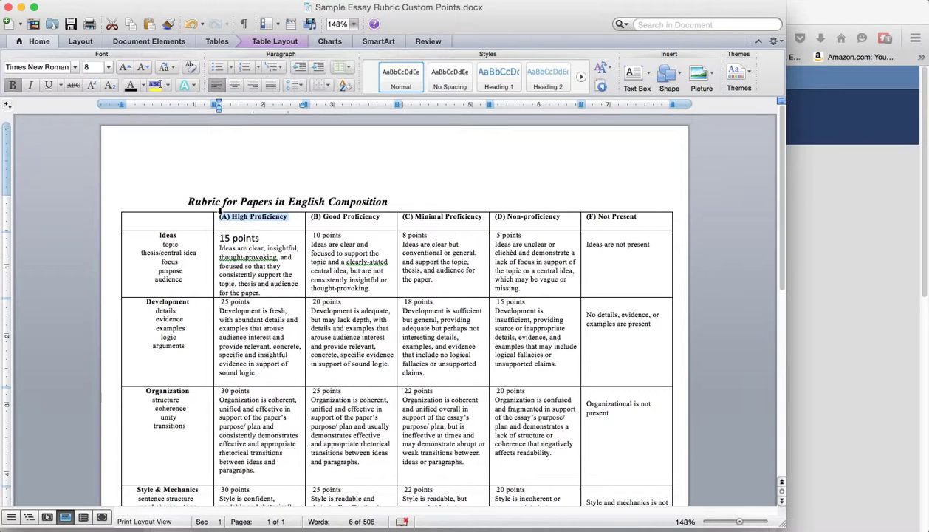
left_click(431, 522)
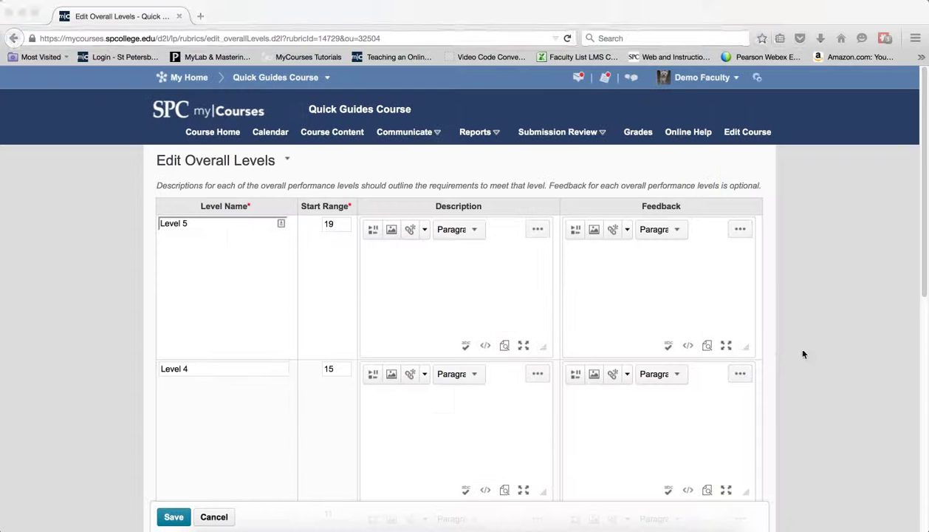
left_click(269, 223)
key("super+a")
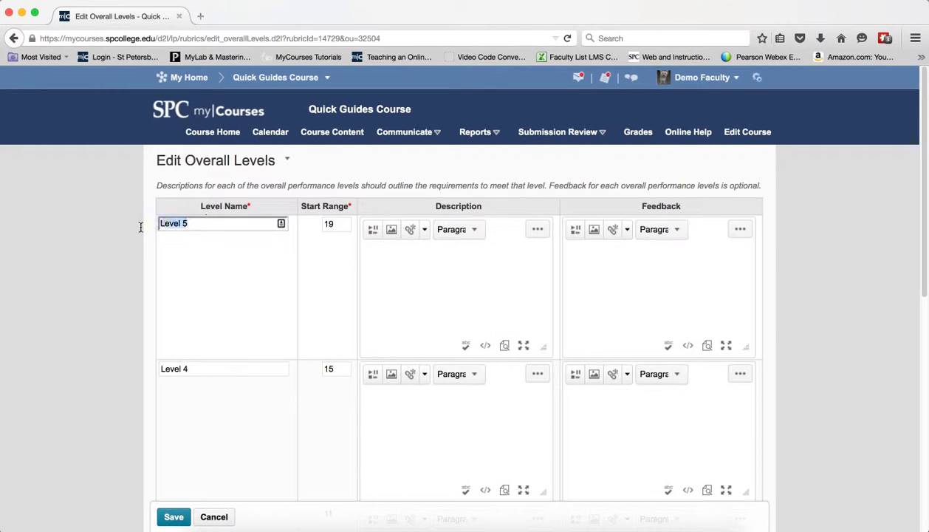
key("super+v")
key("Tab")
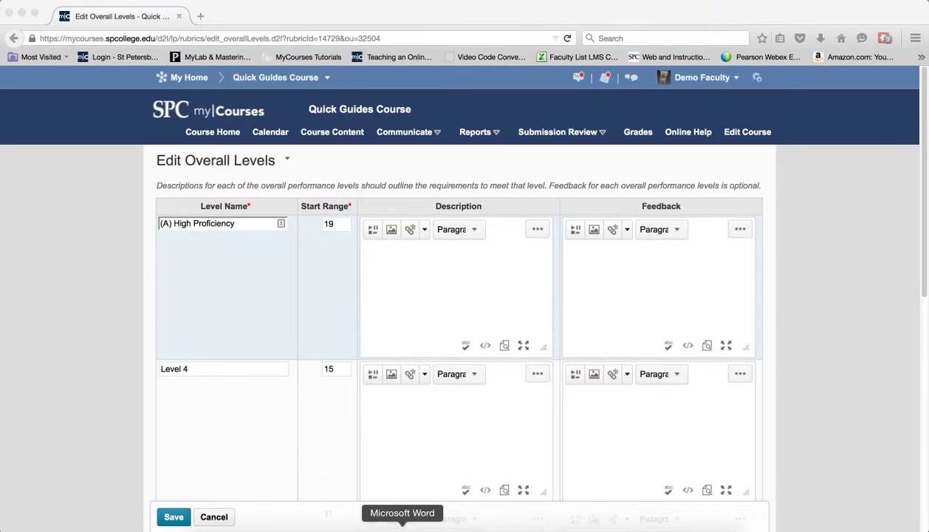
Look up the Overall Score ranges in the Word rubric and set the (A) High Proficiency start range to 90 in the course site
left_click(400, 522)
scroll(661, 325, "down", 5)
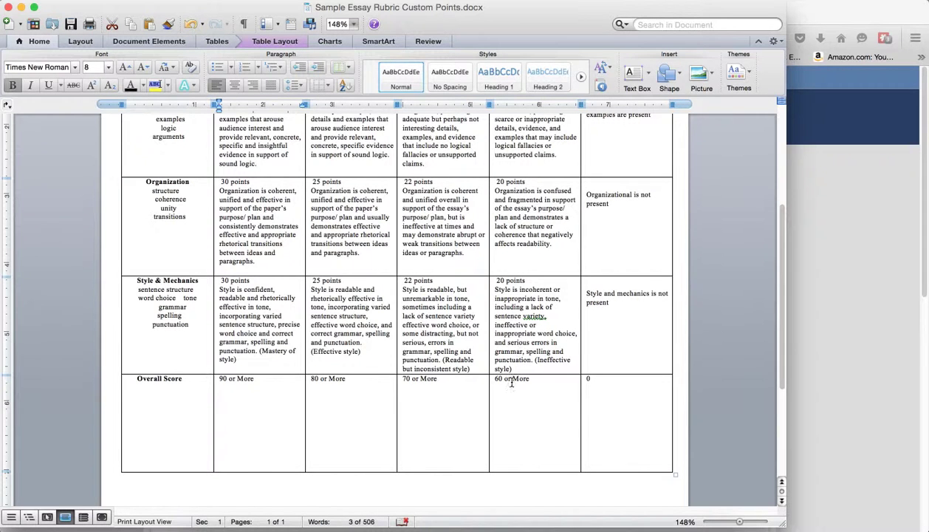
left_click(820, 339)
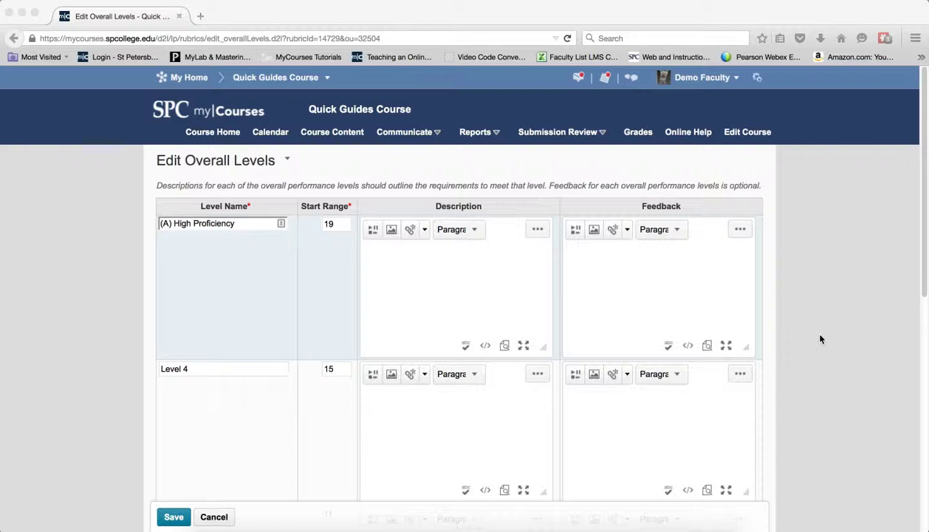
type("9")
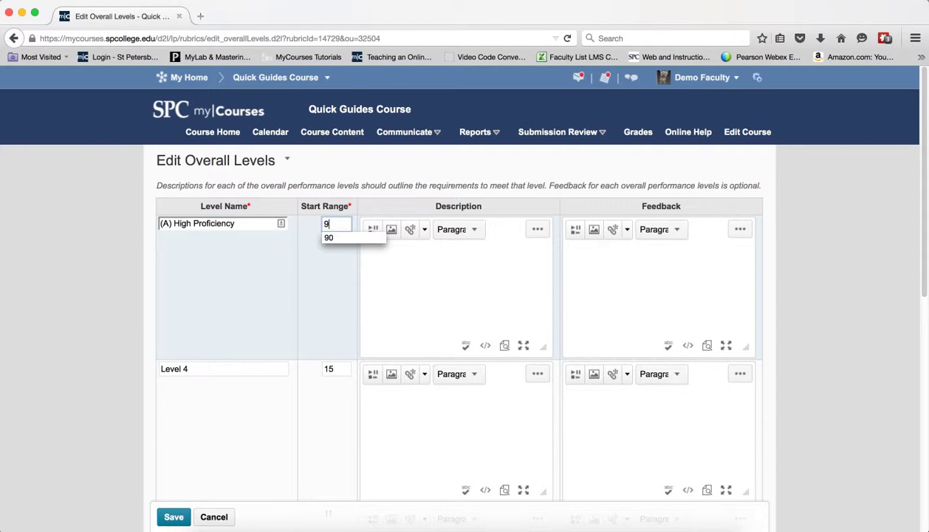
Replace the Level 4 overall level name with "(B) Good Proficiency" copied from the Word rubric's header row
left_click(403, 524)
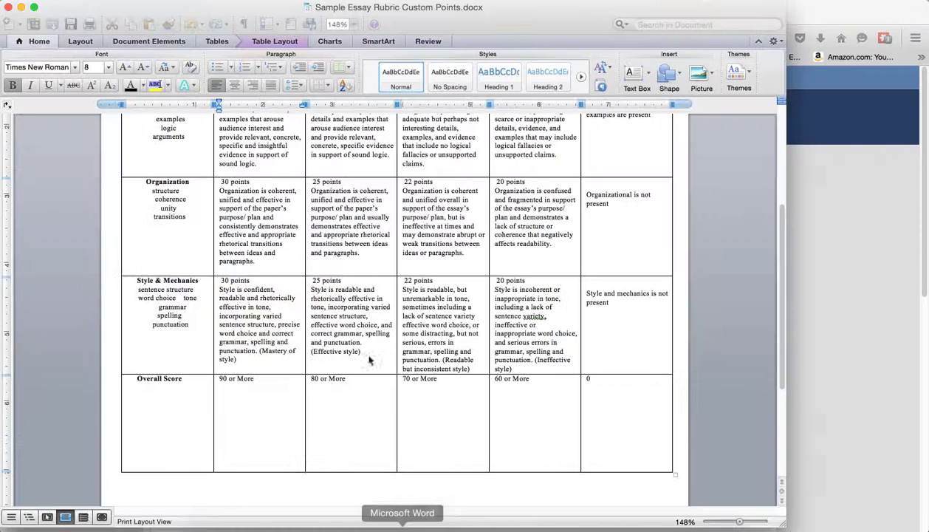
scroll(204, 140, "up", 5)
left_click_drag(381, 193, 306, 193)
key("super+c")
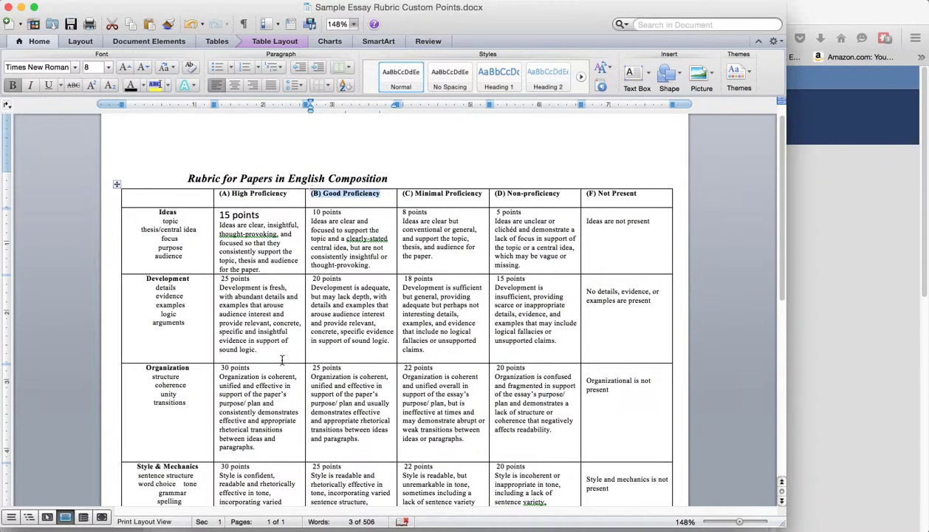
left_click(793, 369)
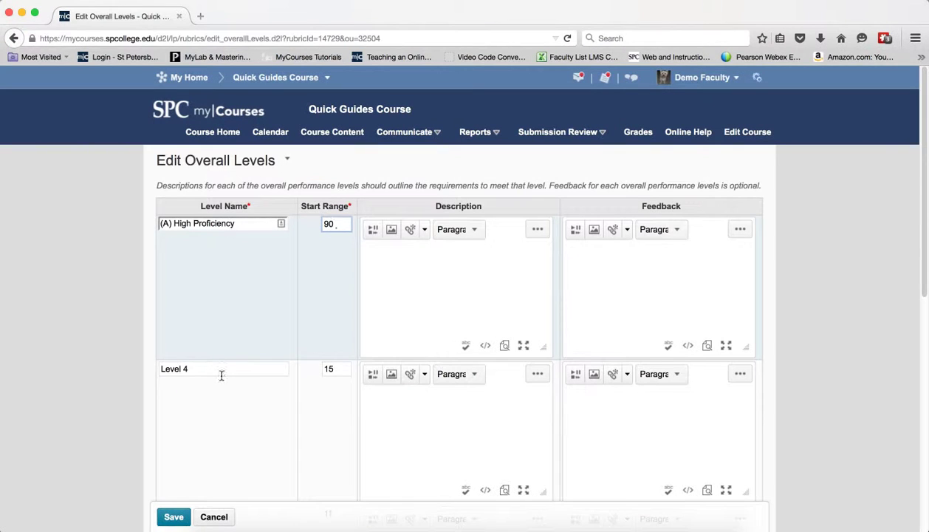
left_click(174, 370)
key("super+a")
key("super+v")
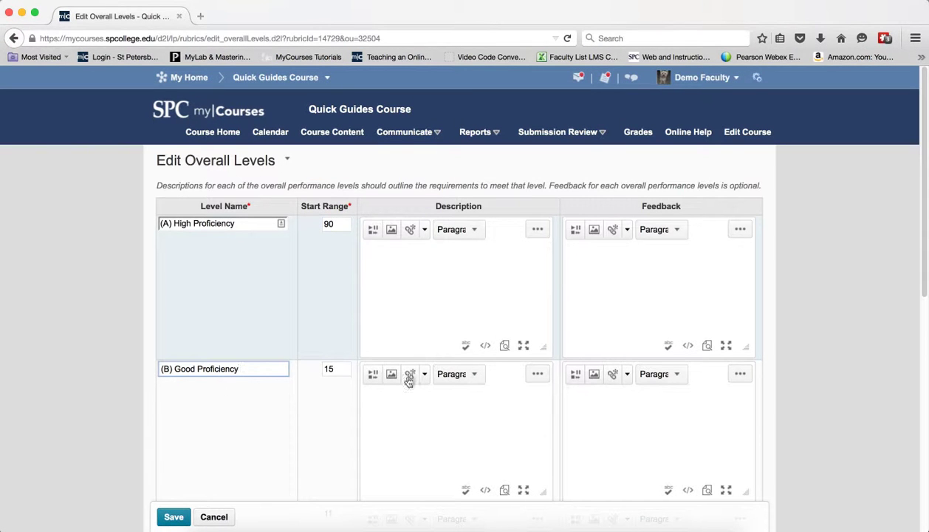
Save the completed overall levels and review the rubric's criteria, points and Overall Score row
scroll(457, 295, "down", 10)
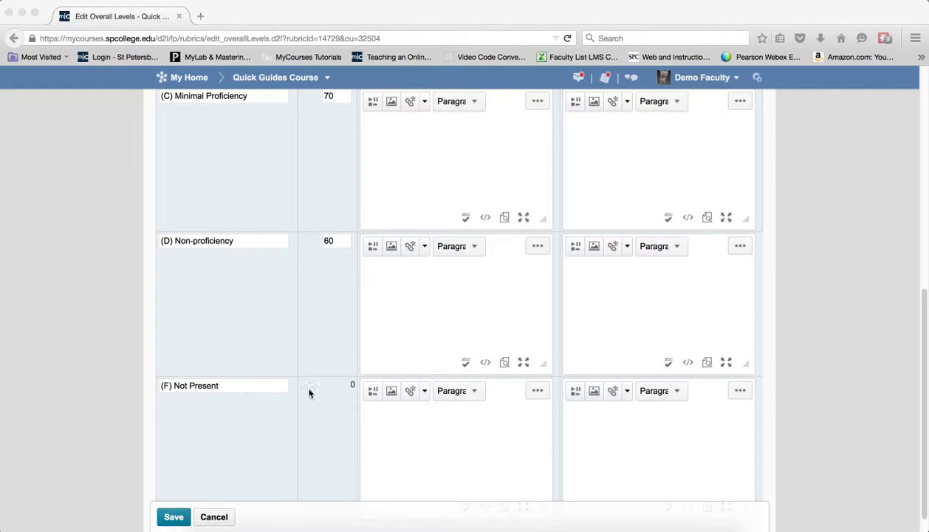
left_click(175, 516)
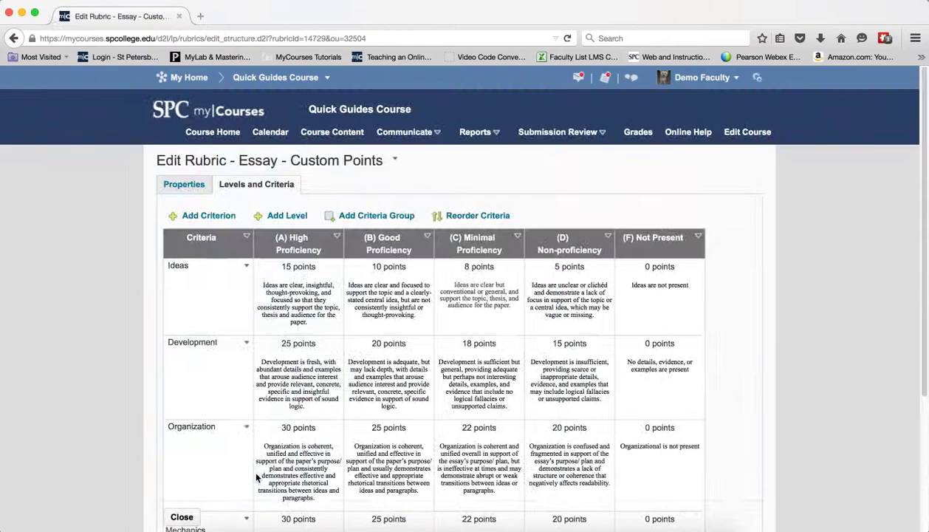
scroll(910, 221, "down", 5)
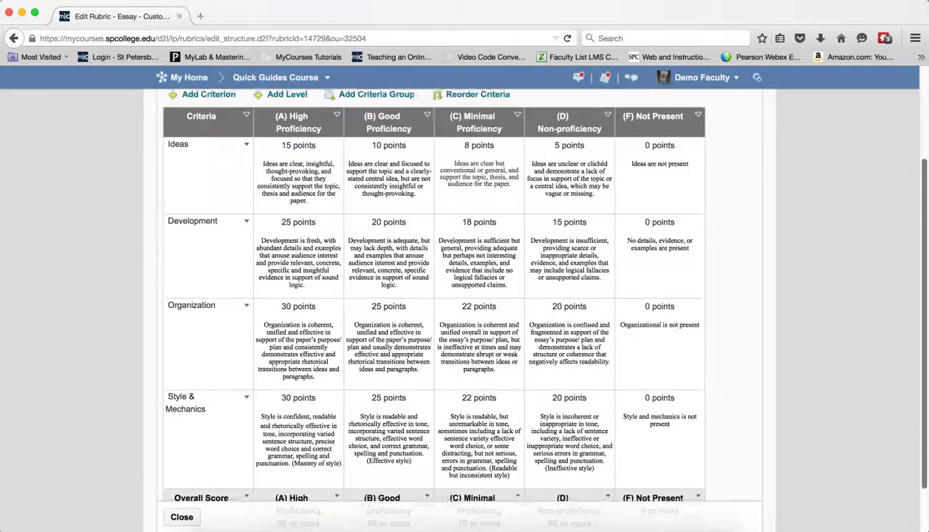
scroll(462, 303, "down", 1)
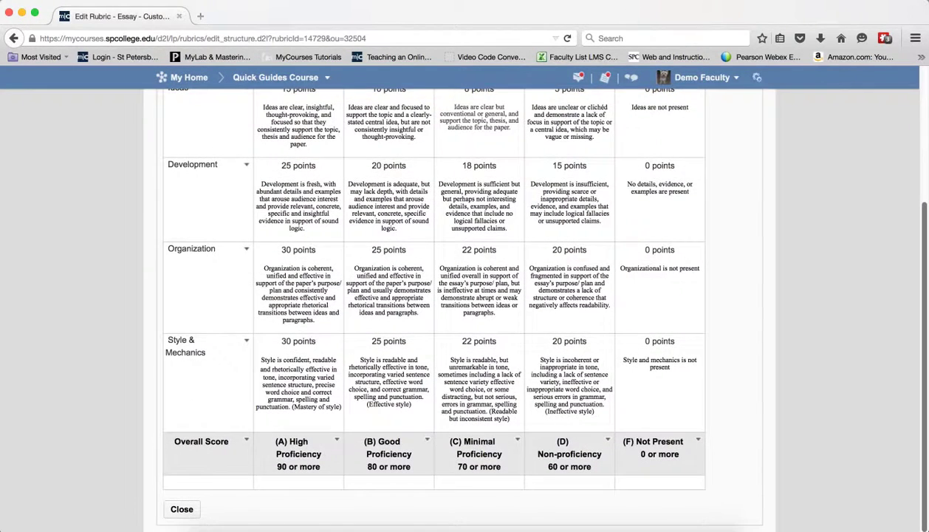
scroll(458, 303, "up", 3)
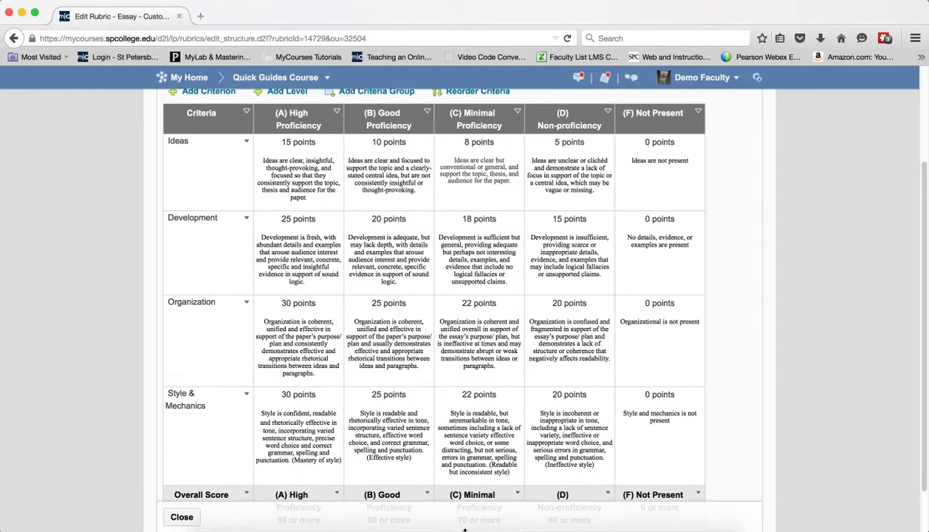
Compare the sample Word rubric from its headings to the Overall Score row with the rubric built in the course site
left_click(396, 523)
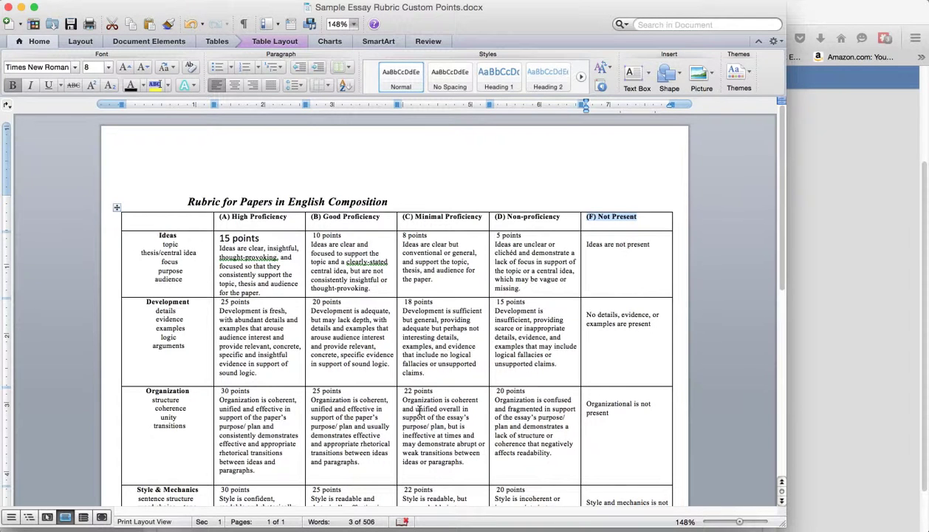
scroll(418, 408, "down", 5)
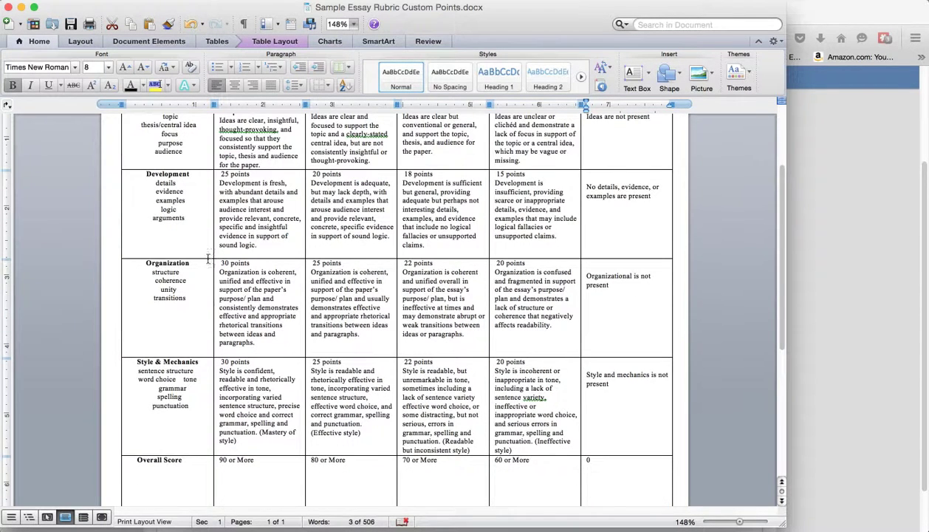
scroll(410, 458, "up", 5)
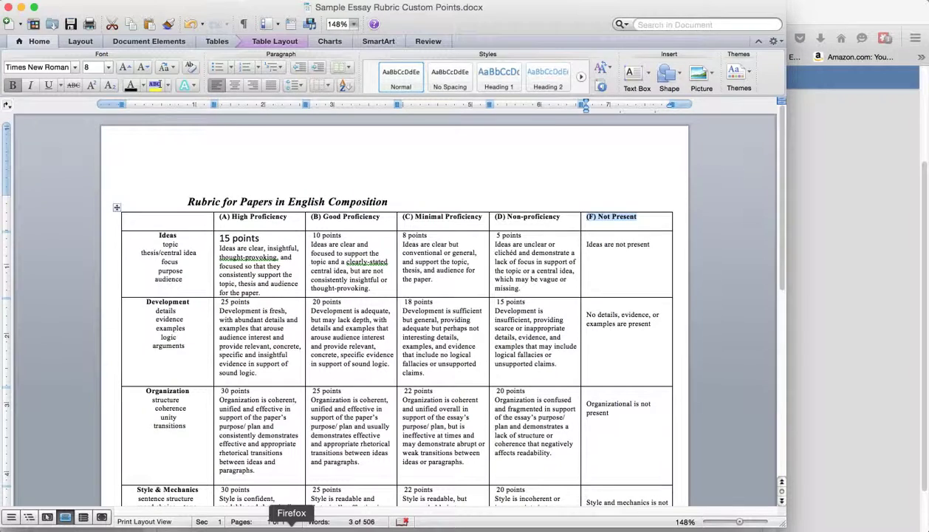
left_click(291, 523)
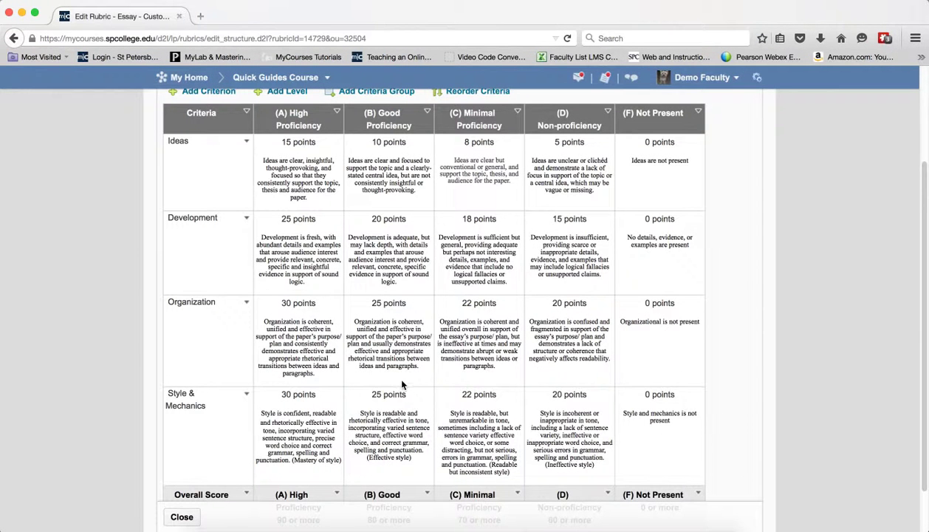